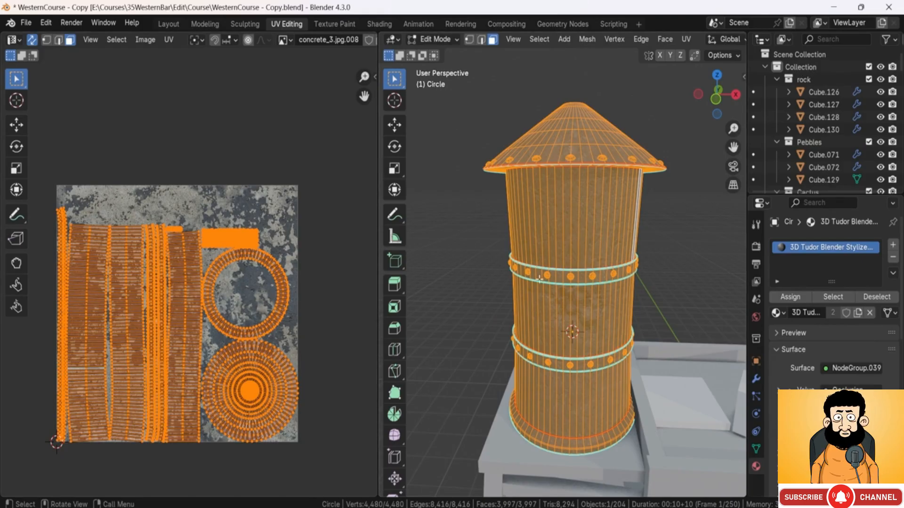
shift+middle_drag(591, 281, 581, 311)
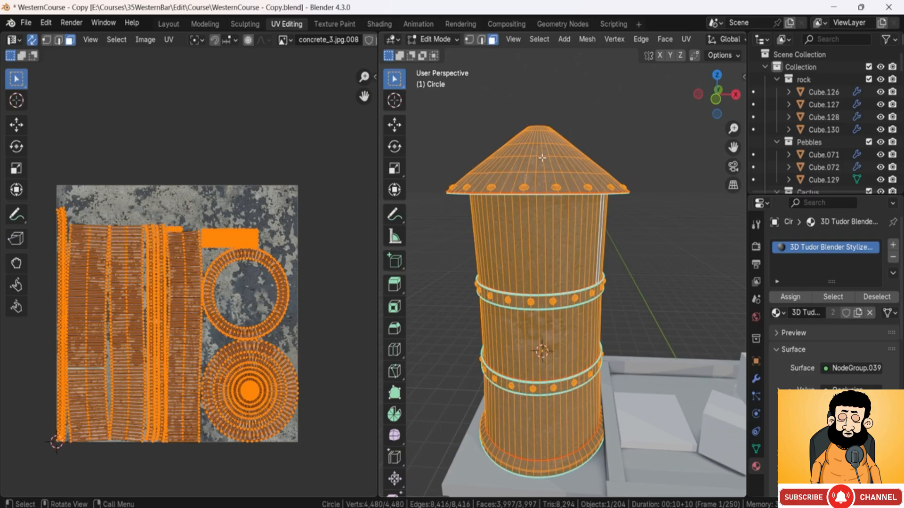
middle_drag(508, 261, 567, 278)
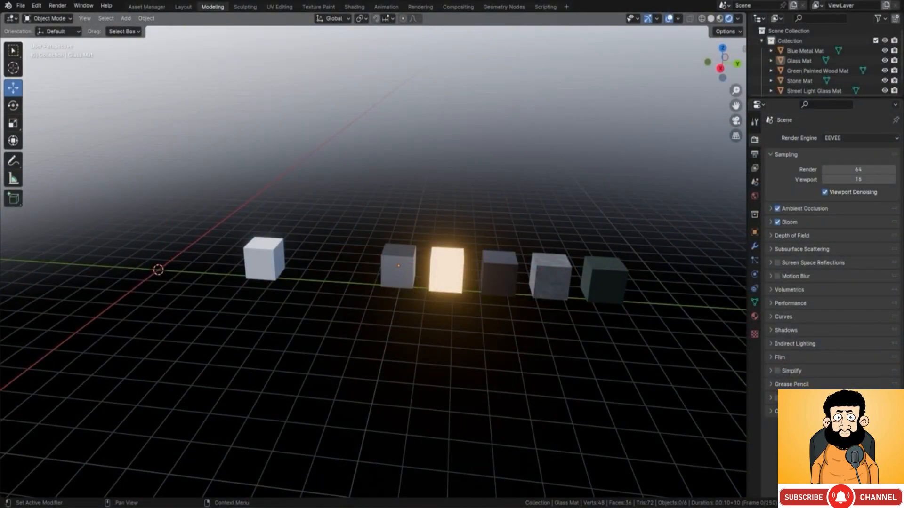
middle_drag(453, 322, 470, 333)
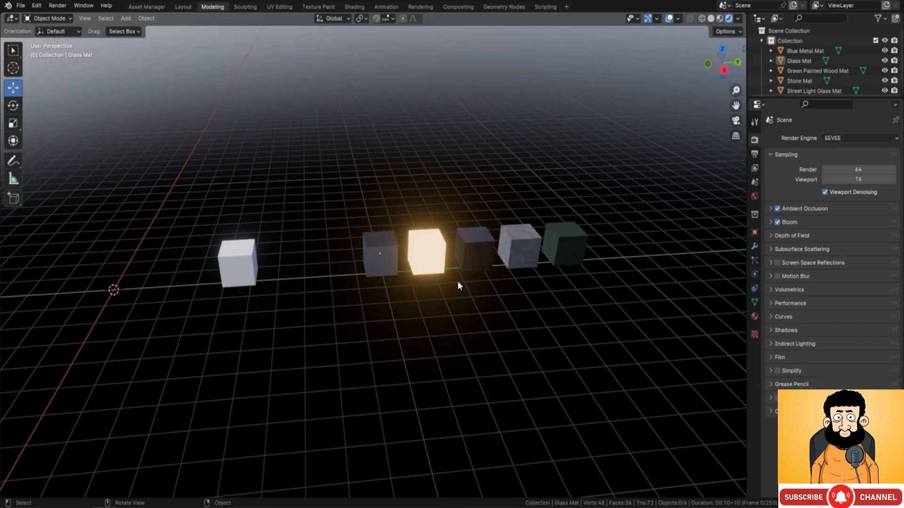
Step: Switch the scene's render engine to Cycles
middle_drag(461, 283, 442, 281)
shift+middle_drag(443, 281, 343, 280)
scroll(392, 282, up, 2)
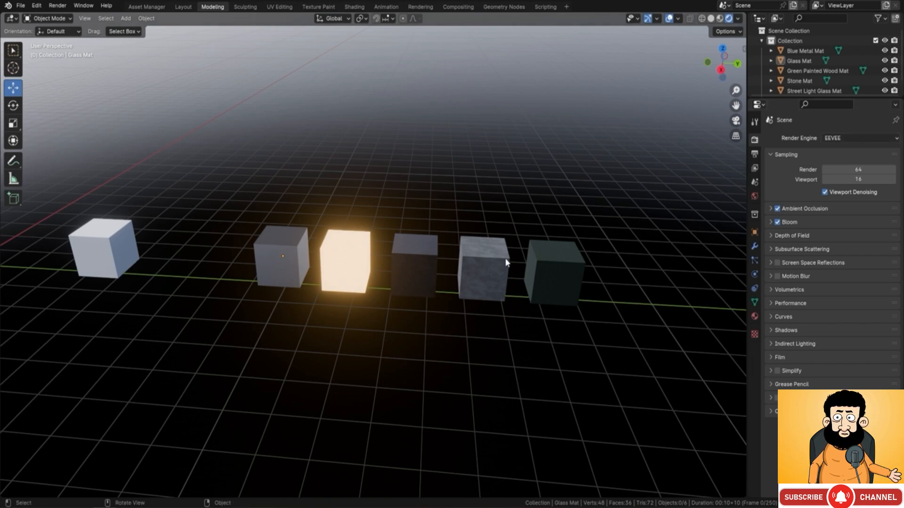
click(864, 140)
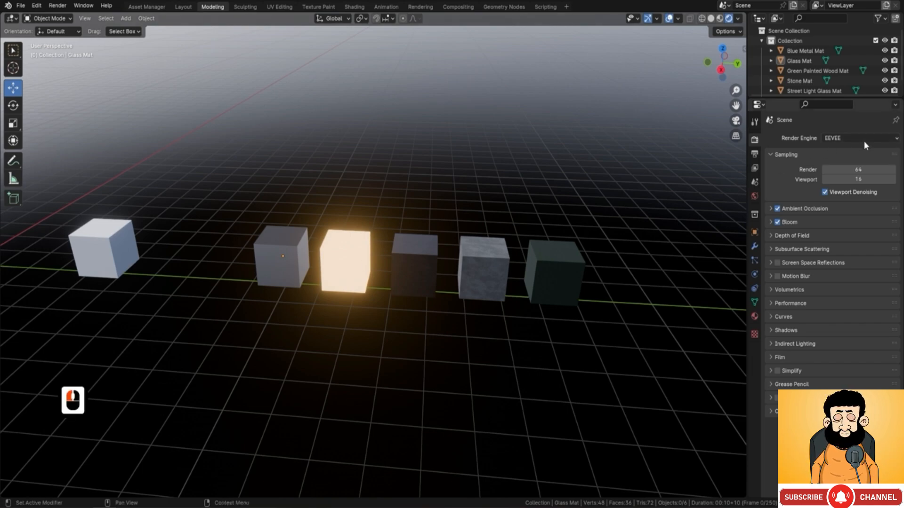
click(860, 138)
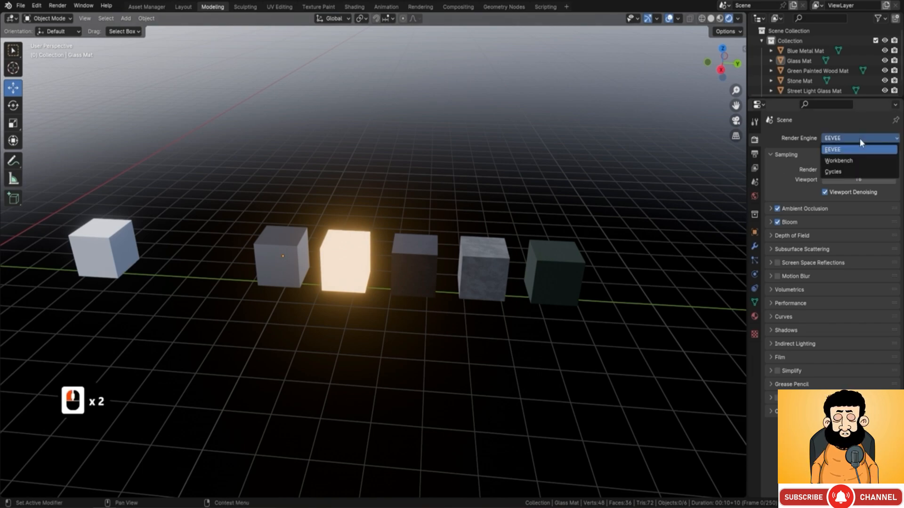
click(844, 171)
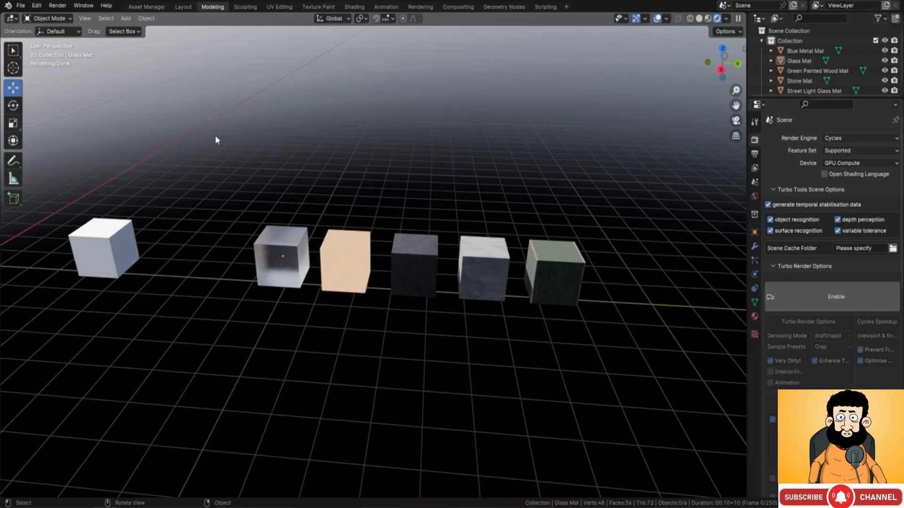
Step: Search the add-on preferences for "node" to check Node Wrangler, and close the preferences
click(36, 5)
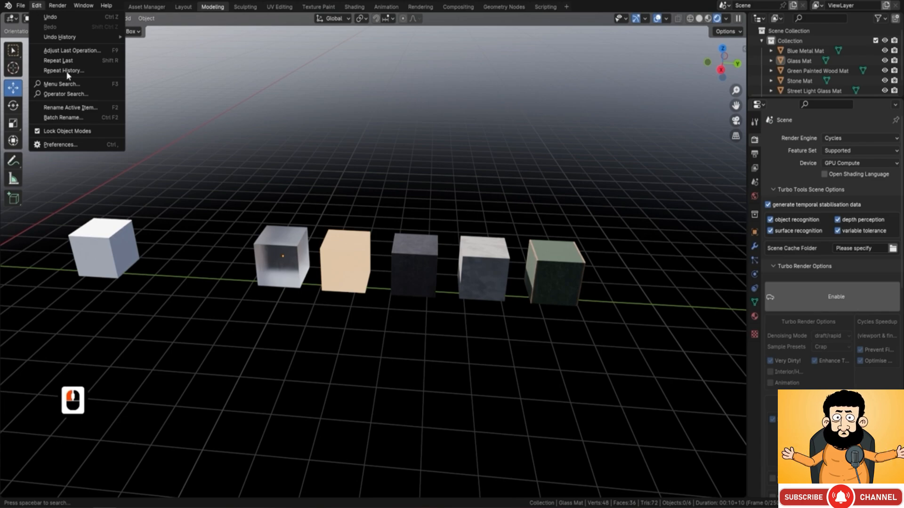
click(78, 145)
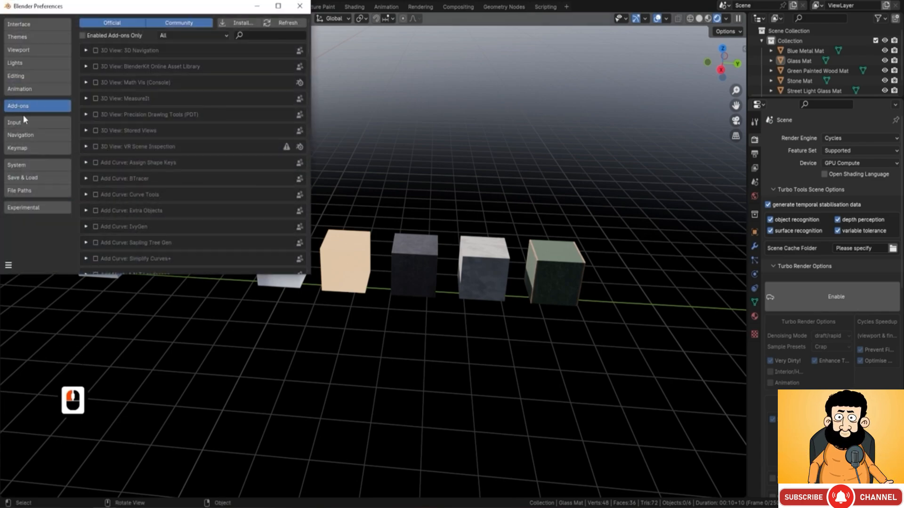
click(264, 36)
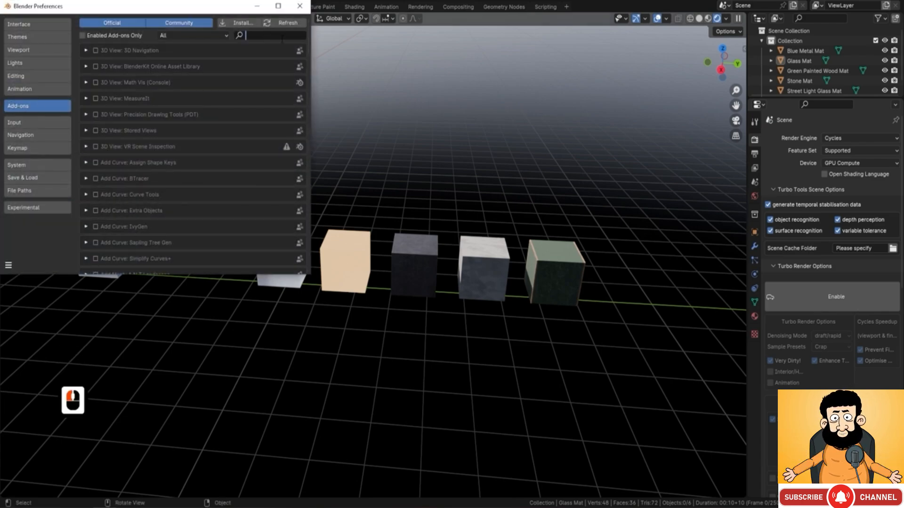
text(node)
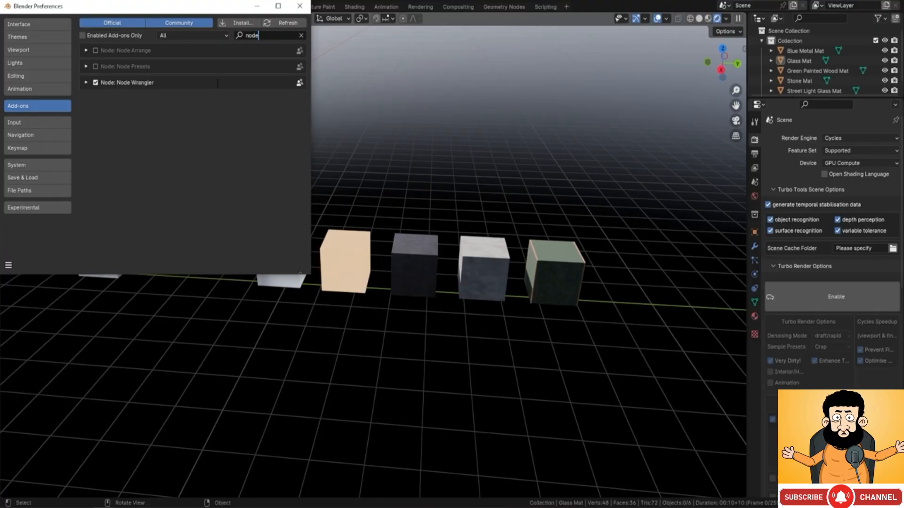
click(299, 6)
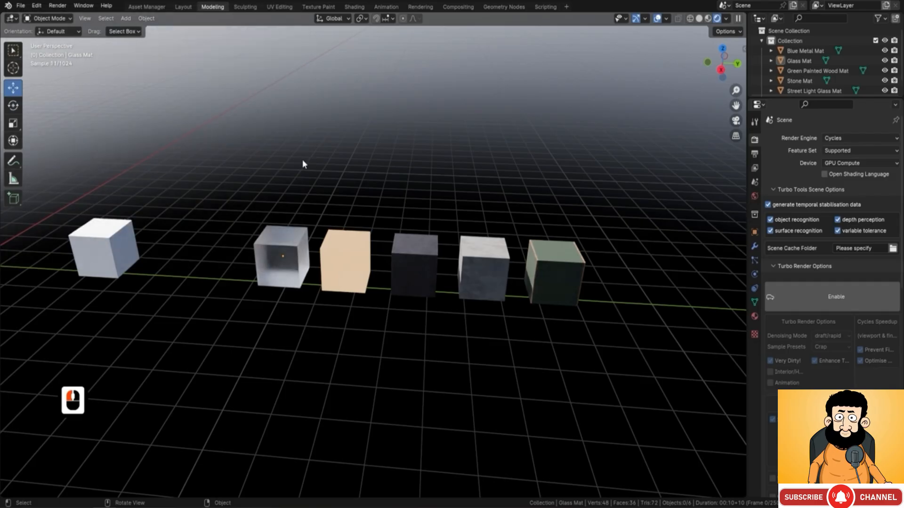
Step: Switch to the Shading workspace and select the plain white cube that has no material
click(356, 7)
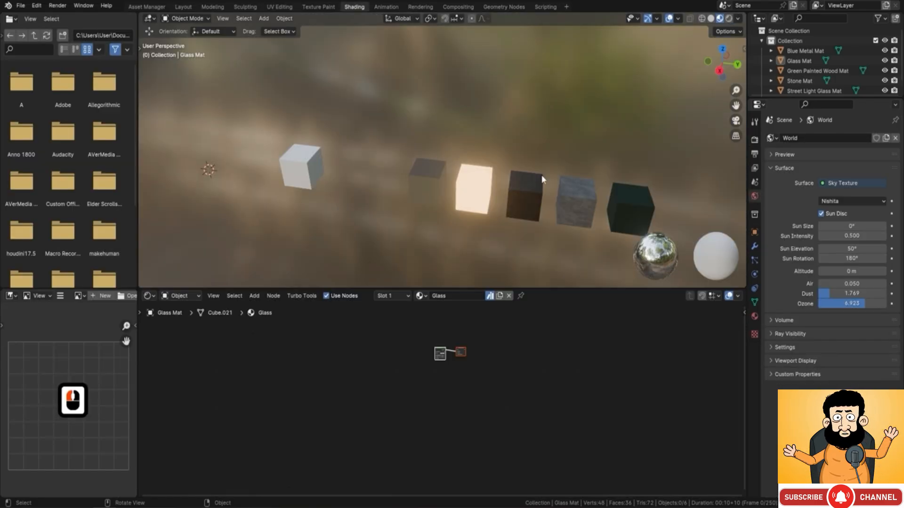
click(302, 166)
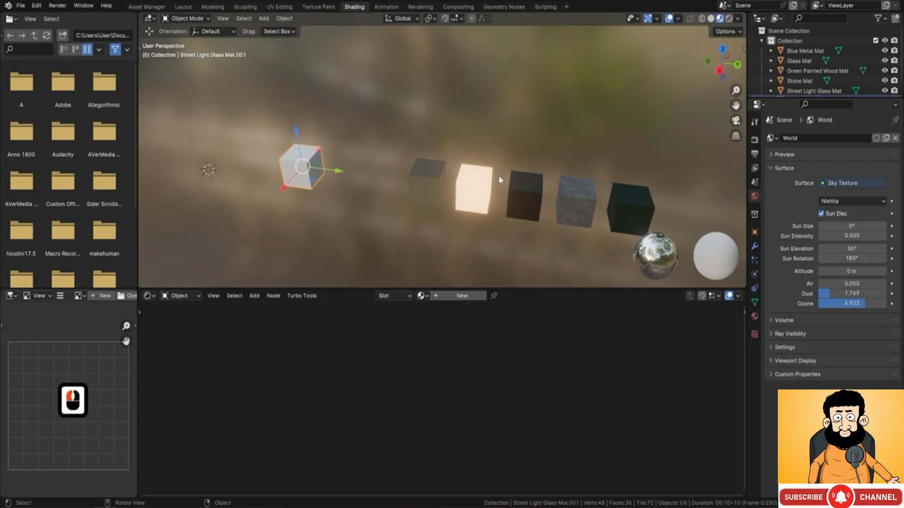
middle_drag(350, 170, 399, 170)
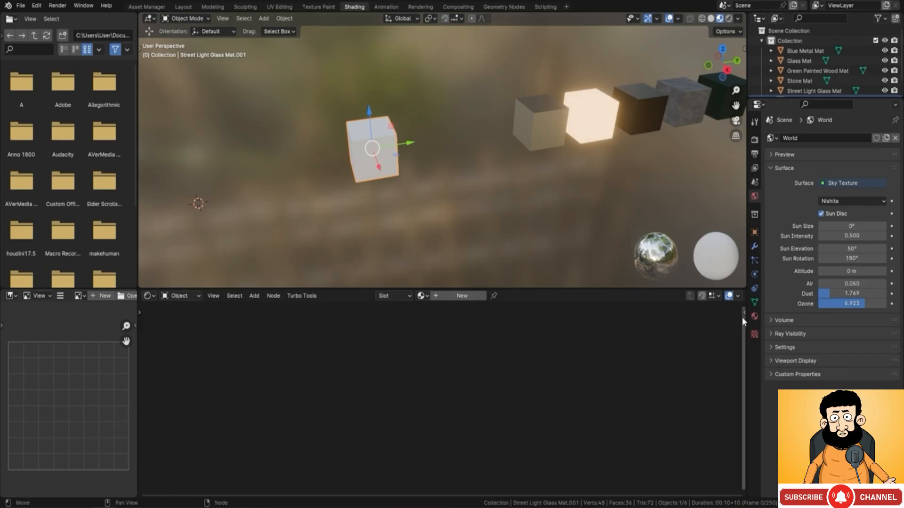
Step: Give the selected white cube a new material named Wood
click(754, 316)
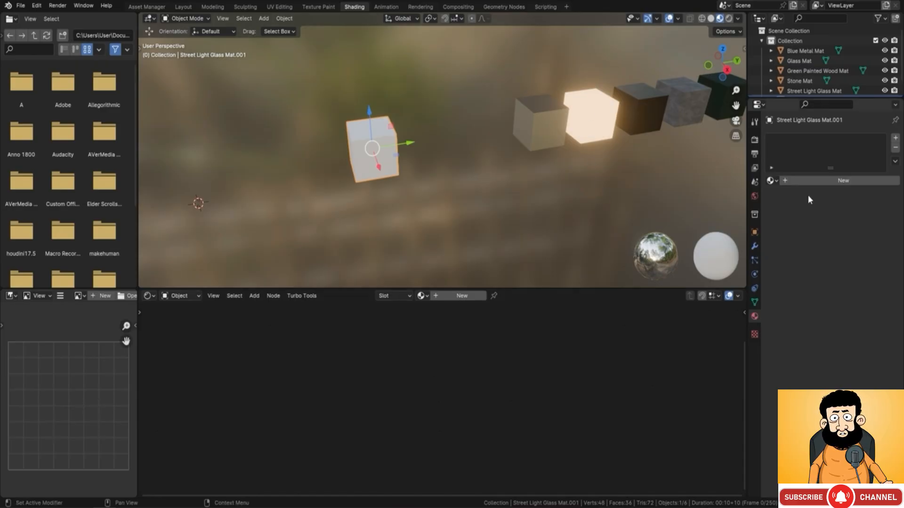
click(832, 182)
double_click(808, 140)
click(807, 140)
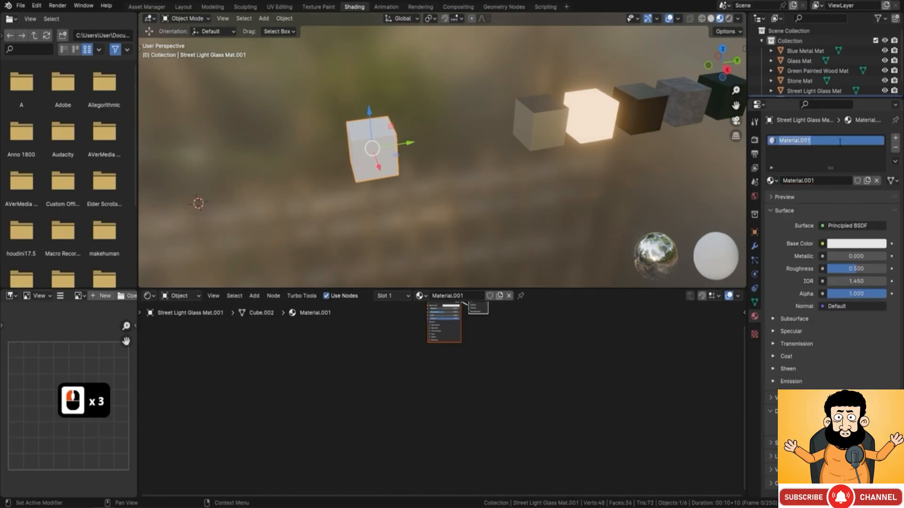
text(Wood)
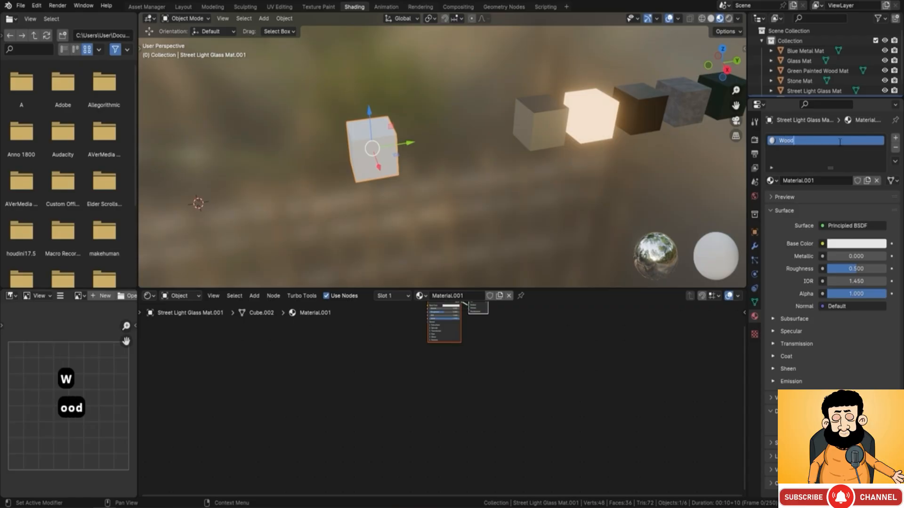
key(Return)
key(Delete)
Step: Start Node Wrangler's Principled texture setup on the Principled BSDF node and display the texture files as enlarged thumbnails
middle_drag(505, 330, 482, 385)
scroll(460, 358, up, 5)
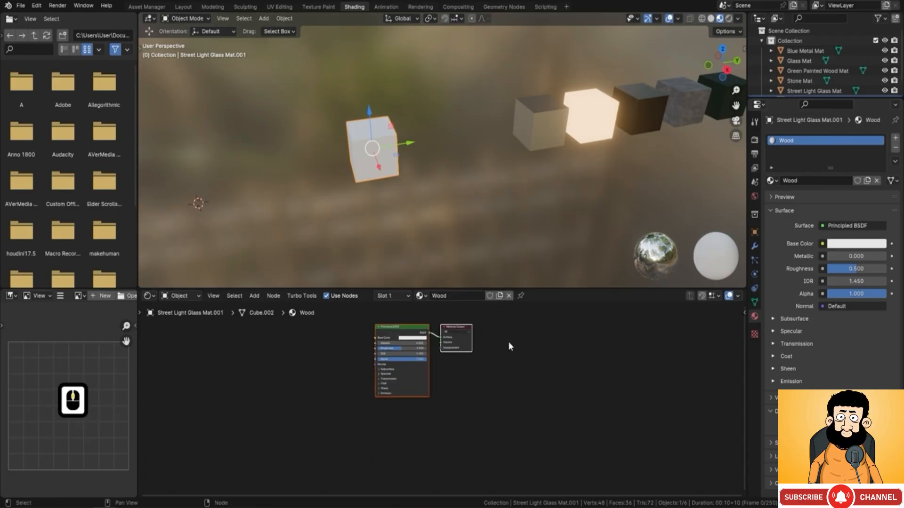
scroll(372, 334, up, 3)
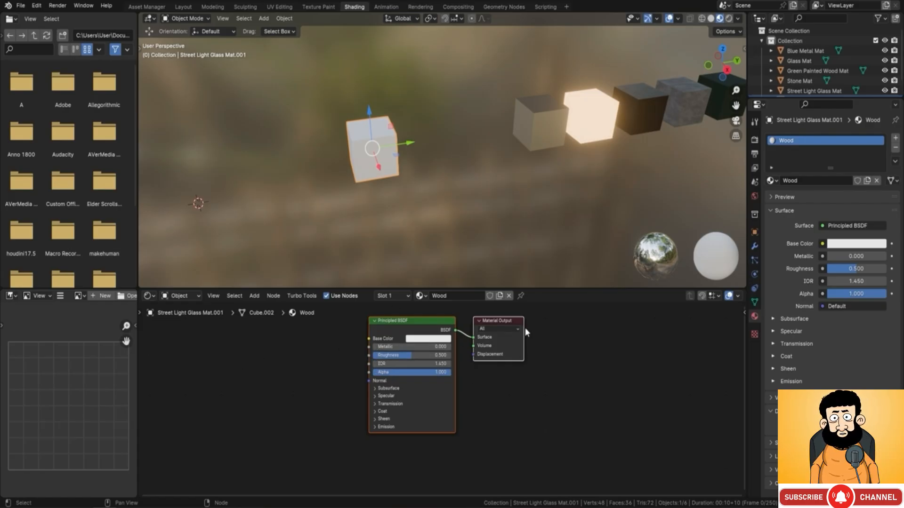
click(416, 321)
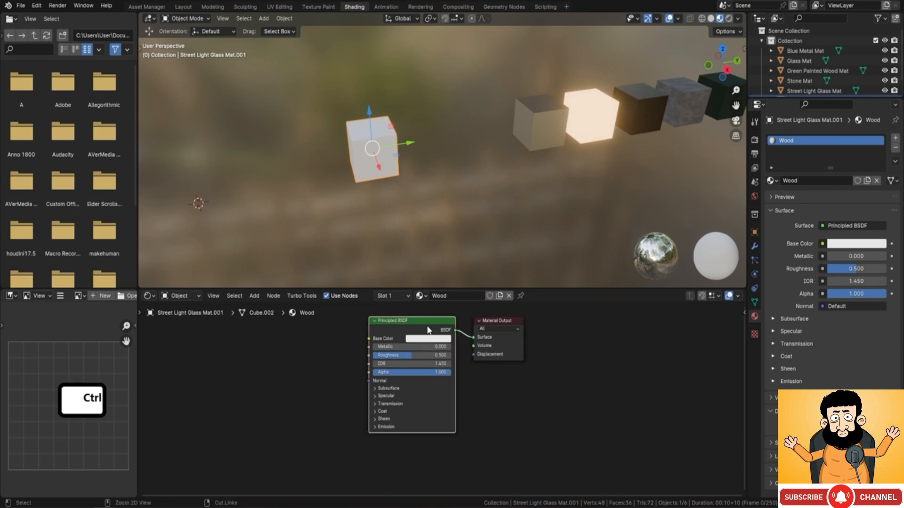
key(ctrl+shift+t)
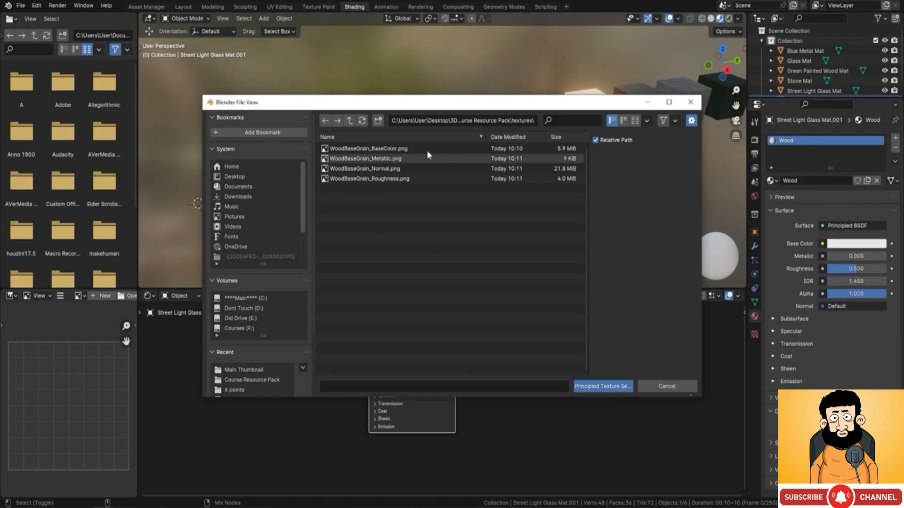
click(635, 122)
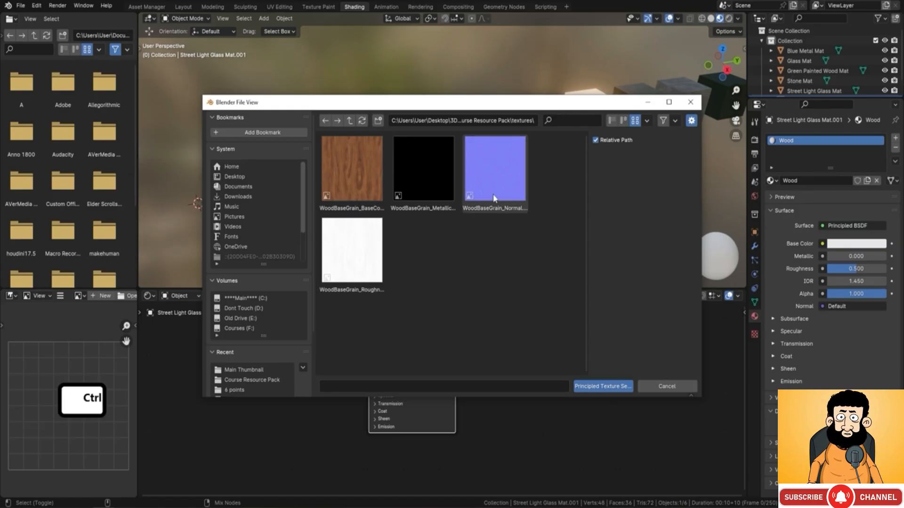
click(647, 120)
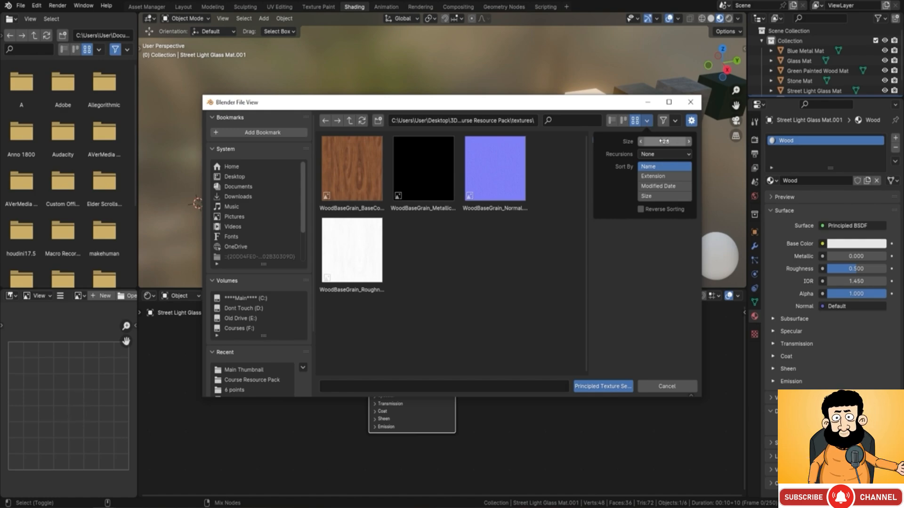
drag(663, 141, 690, 141)
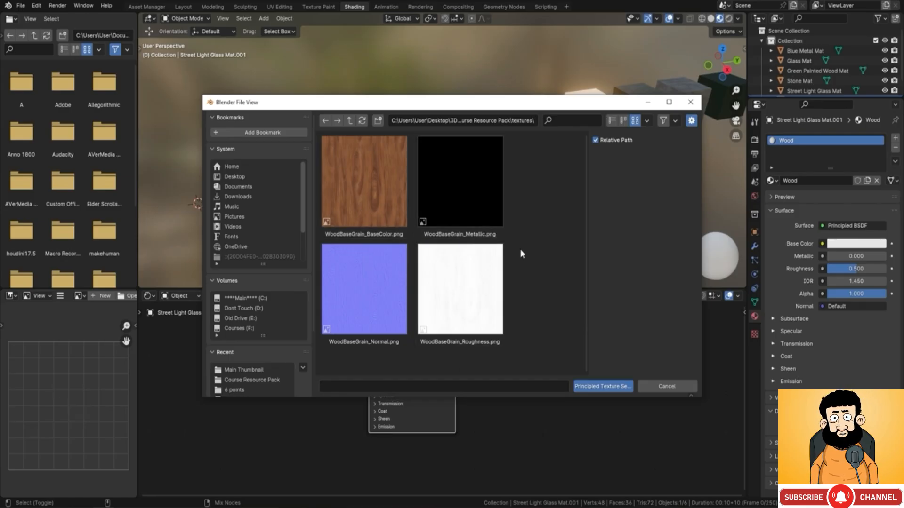
Step: Load the WoodBaseGrain BaseColor, Roughness, Metallic and Normal images together into the Principled texture setup
click(370, 182)
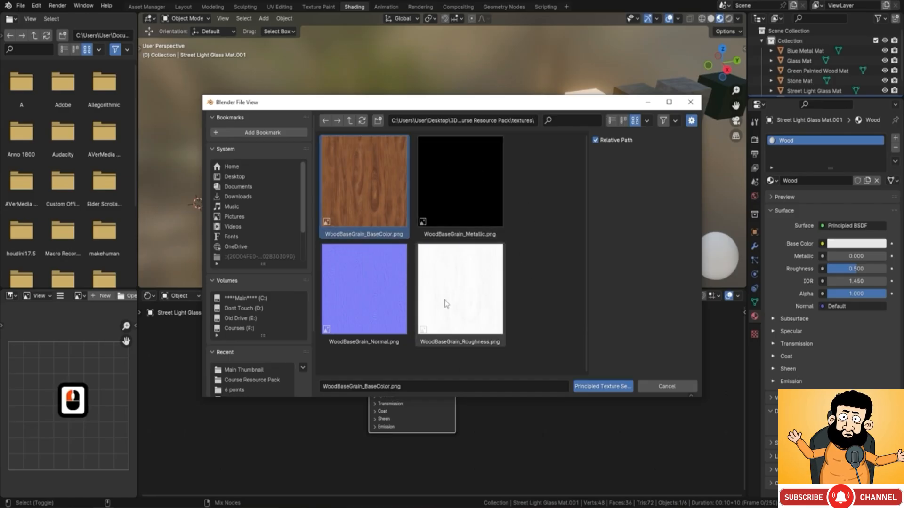
shift+click(442, 283)
shift+click(459, 188)
shift+click(345, 262)
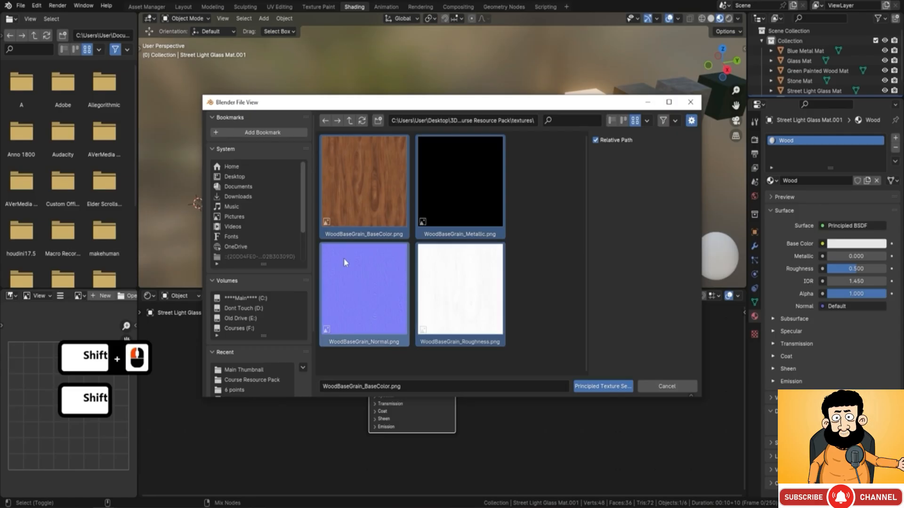
click(602, 388)
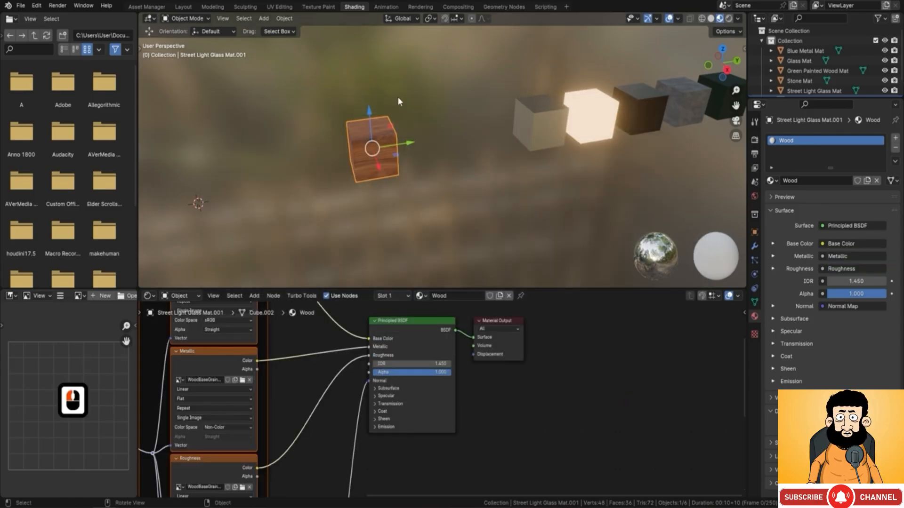
Step: Examine the wood texture on the cube and its node network, and preview the Metallic texture's image
middle_drag(381, 156, 427, 148)
scroll(456, 150, up, 6)
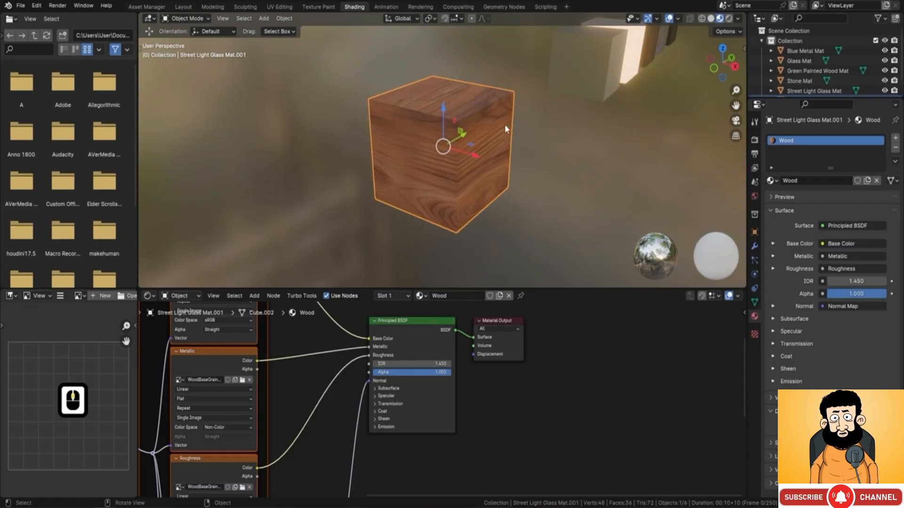
scroll(486, 331, down, 4)
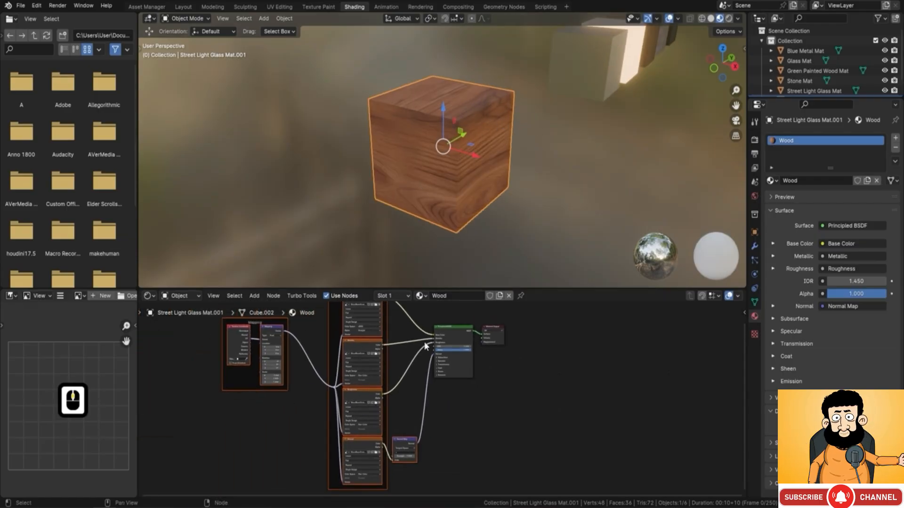
middle_drag(434, 326, 418, 349)
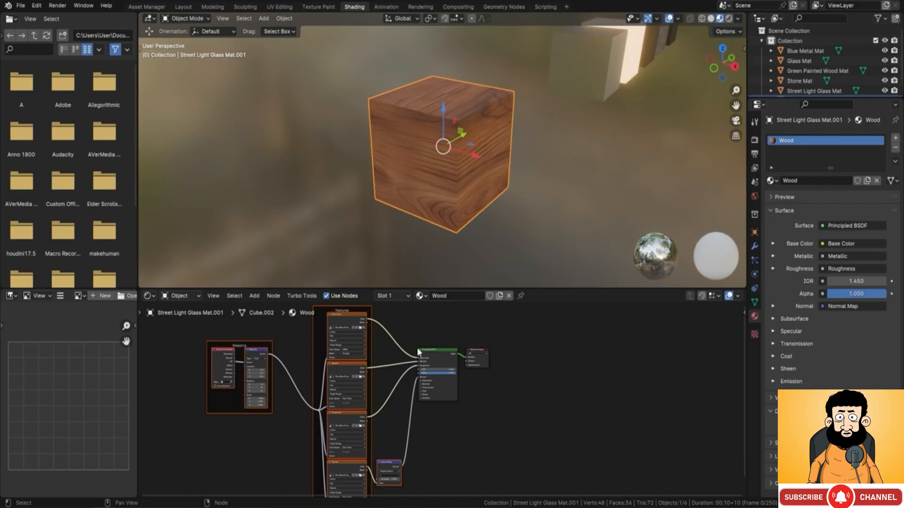
key(F9)
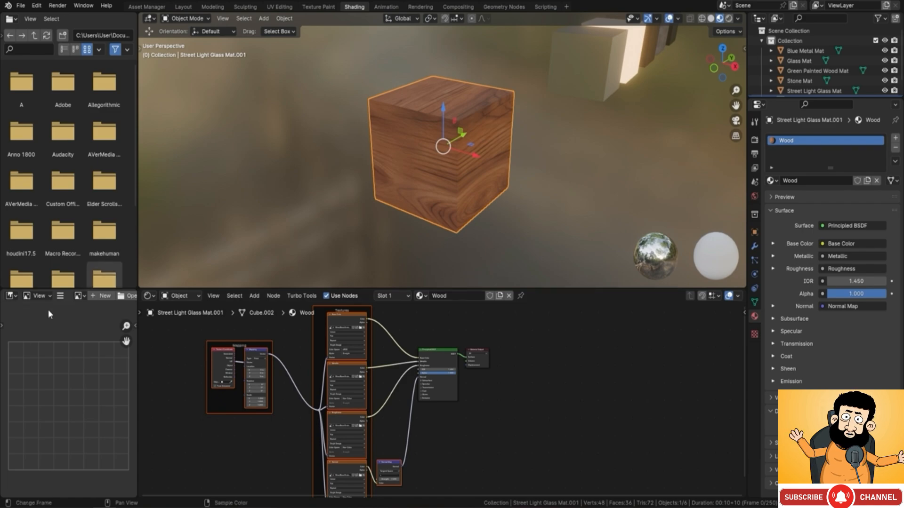
scroll(70, 399, down, 3)
scroll(73, 400, up, 2)
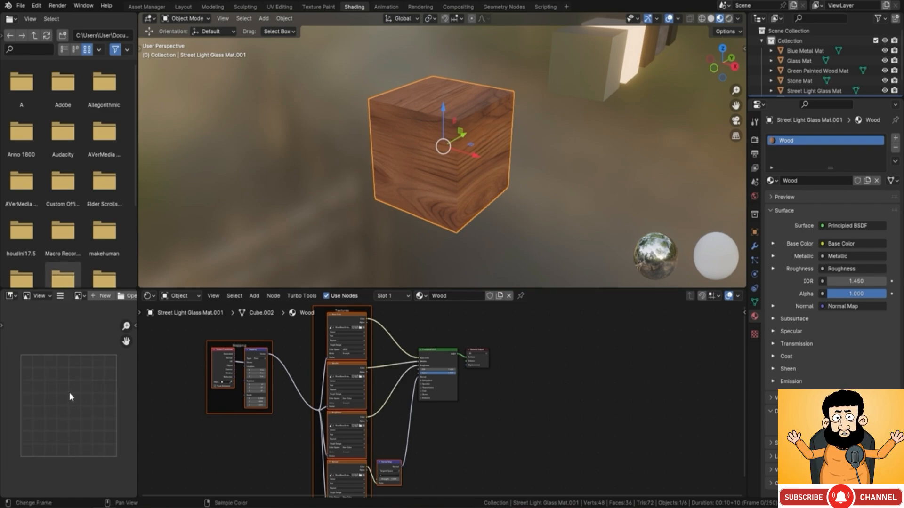
click(347, 364)
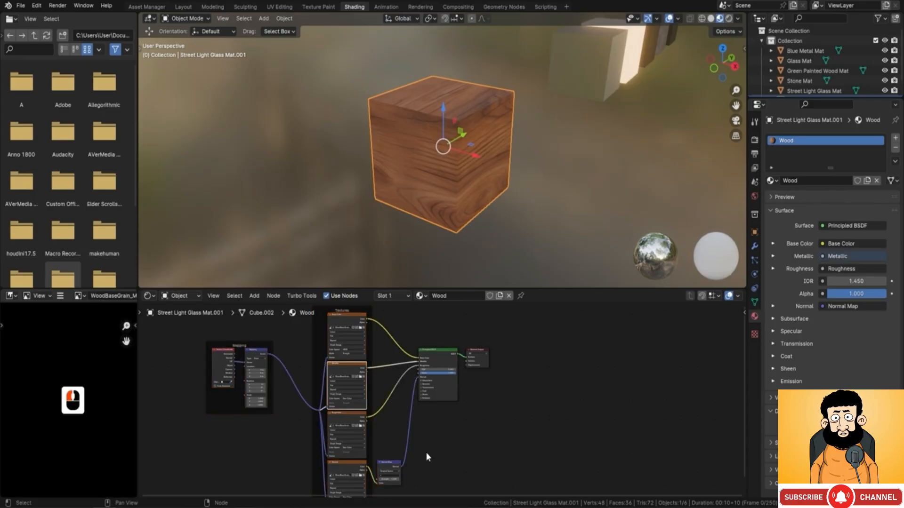
scroll(83, 411, down, 3)
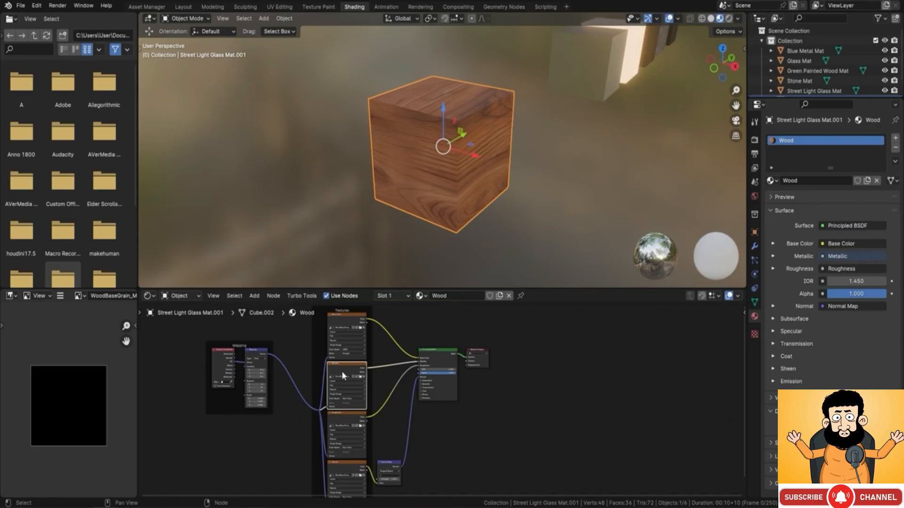
Step: Preview the images of the Roughness, Normal and Base Color texture nodes in turn
click(339, 414)
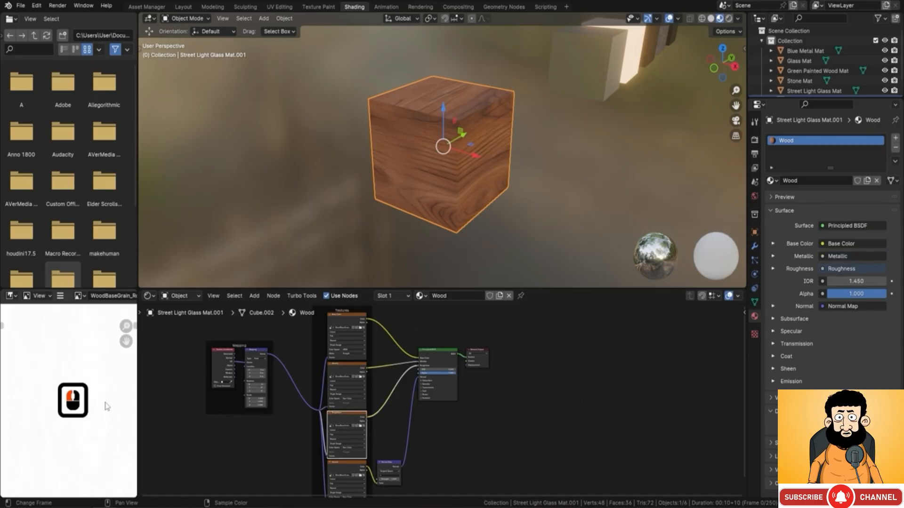
click(340, 460)
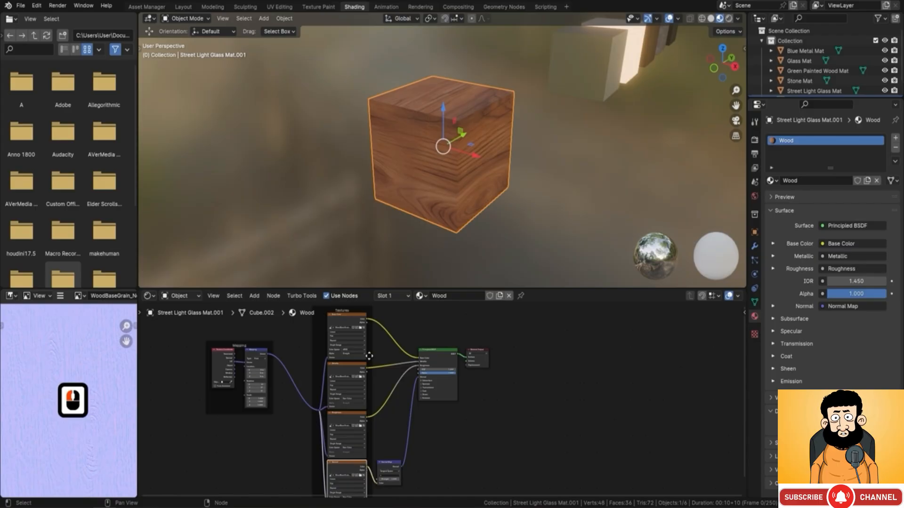
click(346, 314)
scroll(113, 399, down, 2)
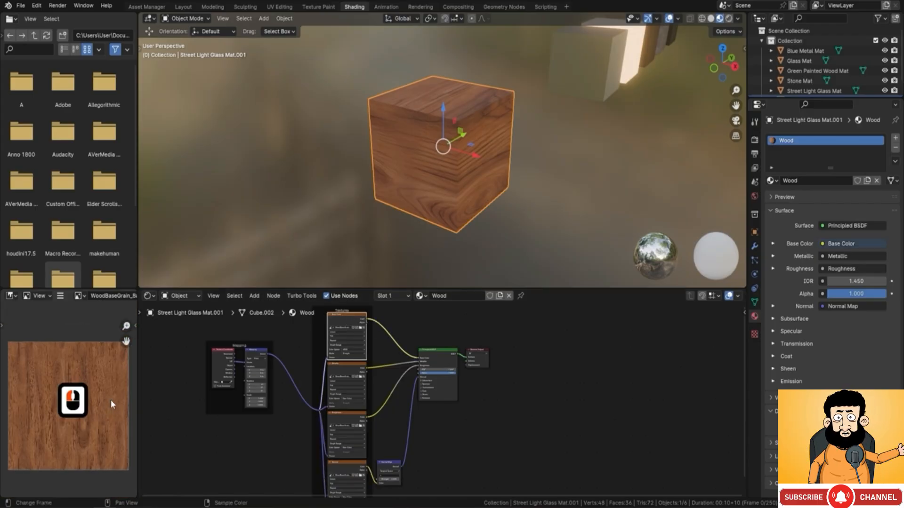
click(345, 466)
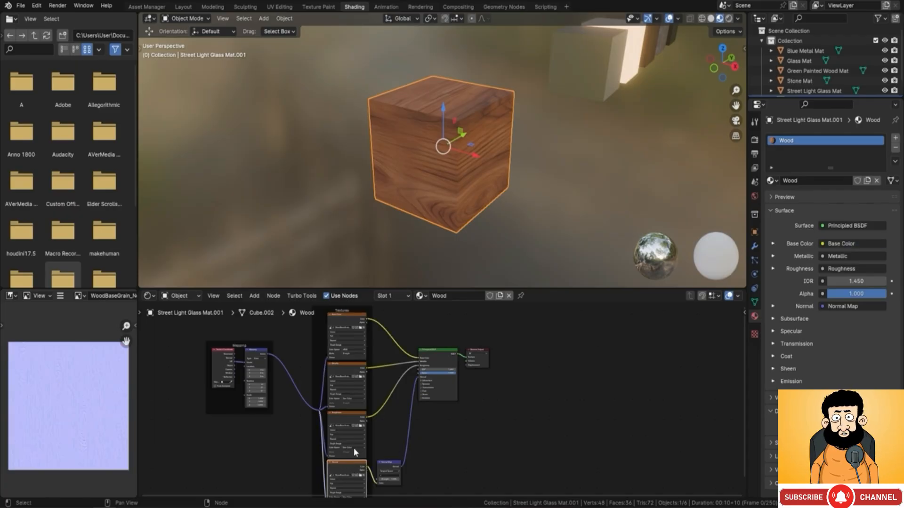
click(349, 315)
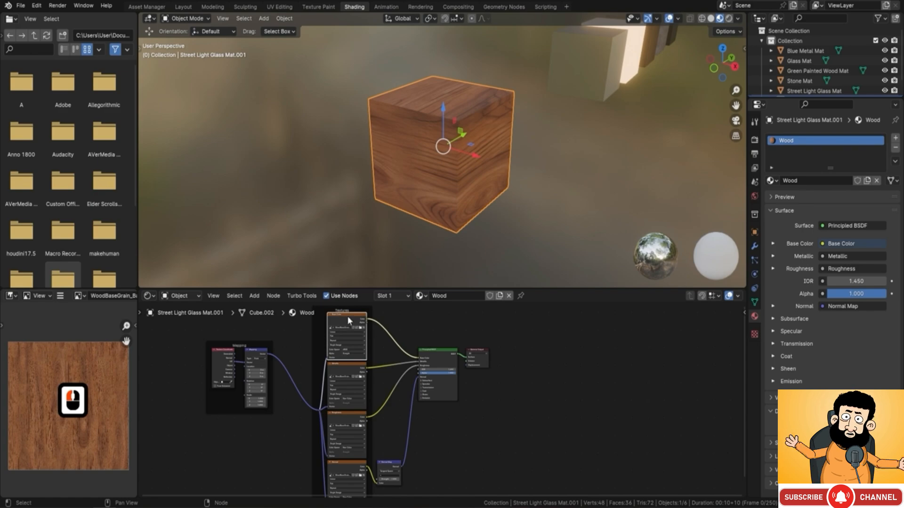
key(F9)
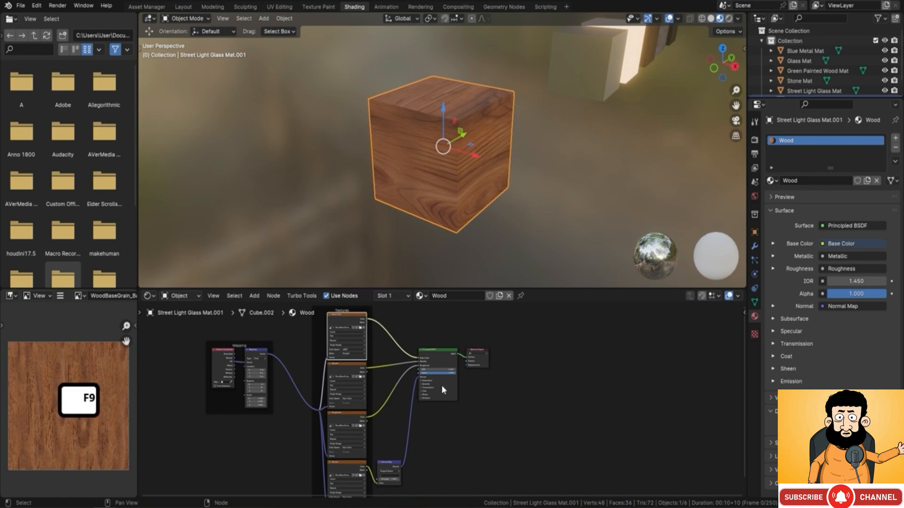
Step: Try an Emission Strength of 0.3 on the Principled BSDF node and reset it to 0
scroll(441, 385, up, 5)
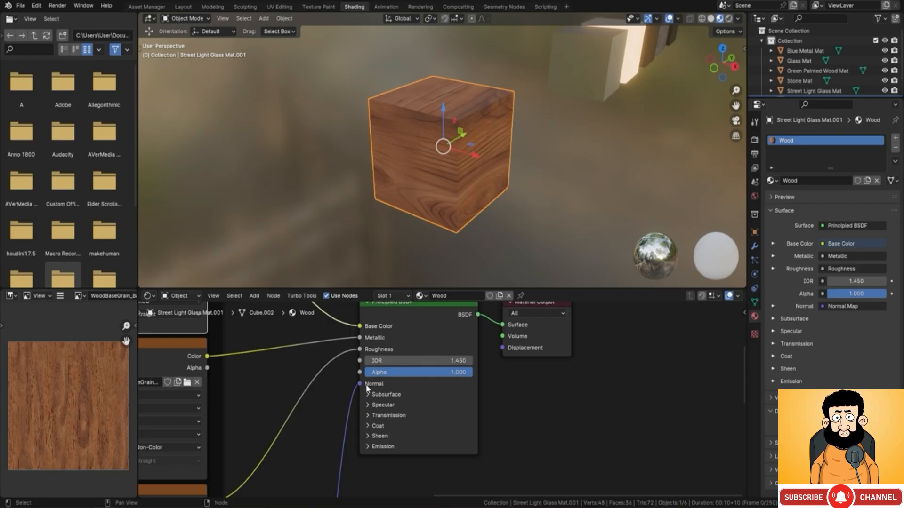
click(365, 447)
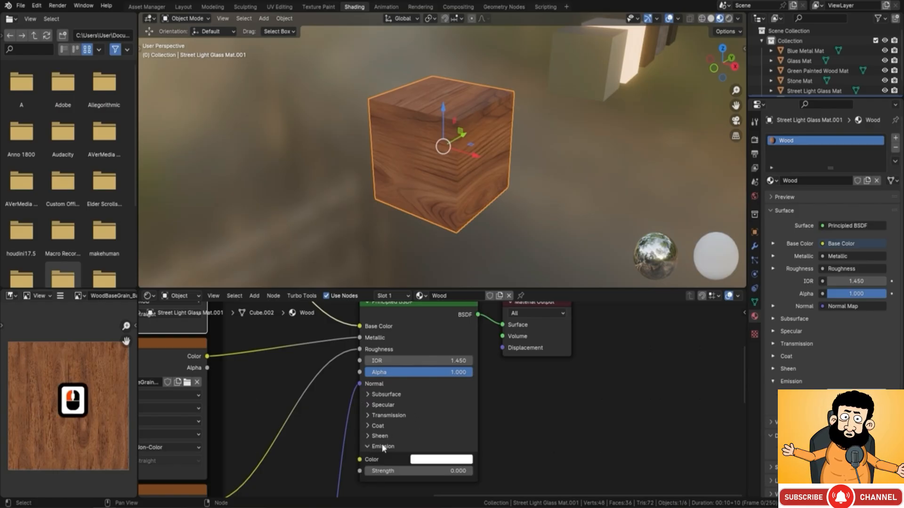
scroll(420, 429, down, 1)
drag(434, 456, 474, 444)
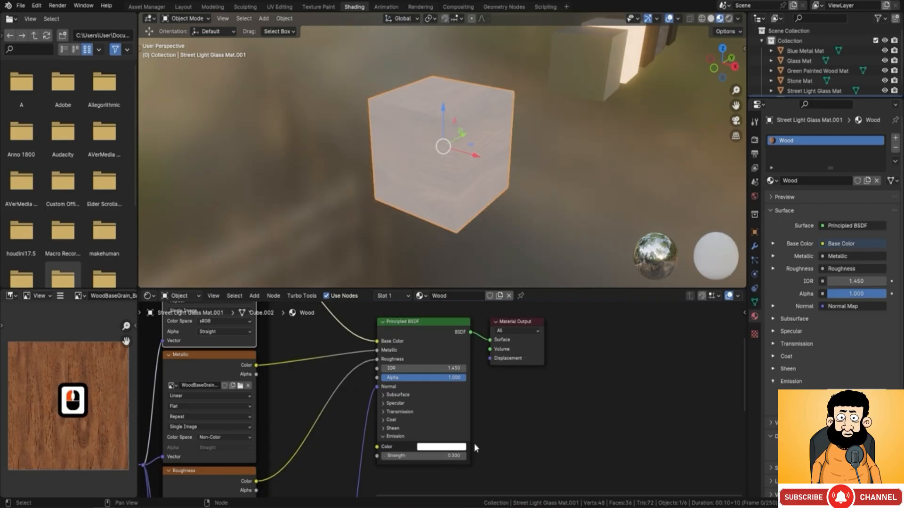
click(431, 457)
text(0)
key(Return)
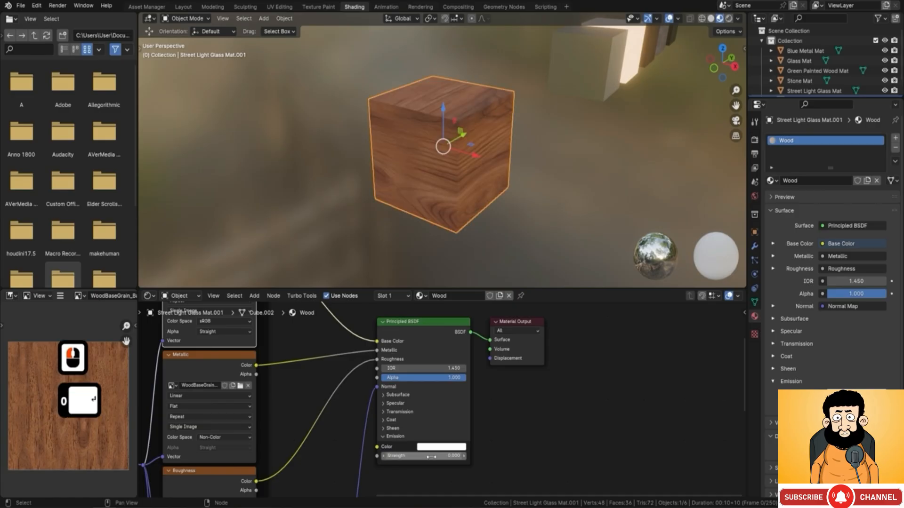
click(387, 437)
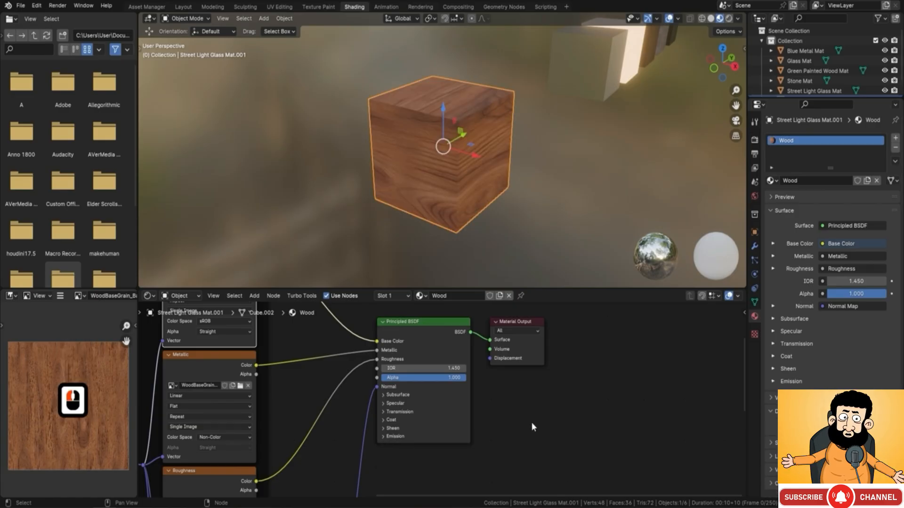
Step: Examine the Mapping, texture and Normal Map nodes and how they link to the Principled BSDF
key(F9)
scroll(359, 375, down, 3)
middle_drag(343, 384, 384, 433)
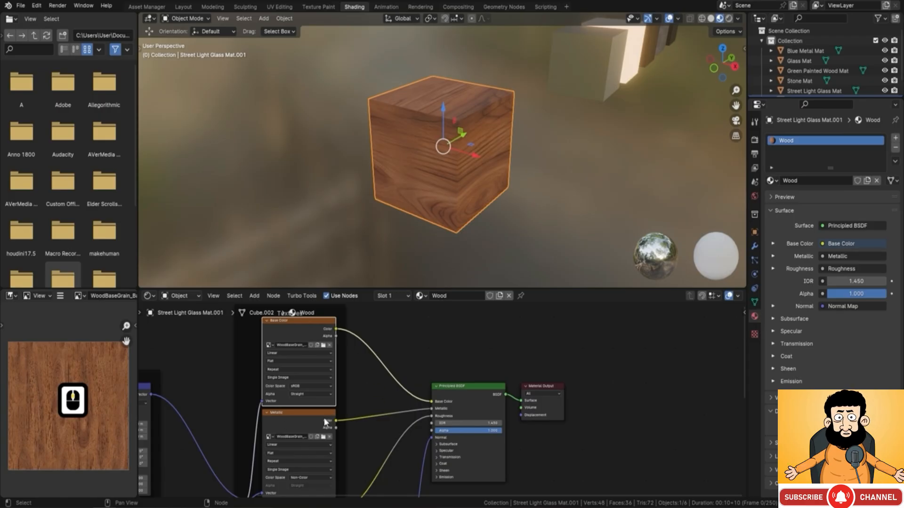
mouse_move(356, 426)
middle_down()
mouse_move(360, 304)
mouse_move(377, 361)
mouse_move(351, 416)
middle_up()
scroll(358, 372, down, 1)
middle_drag(375, 349, 372, 409)
middle_drag(362, 319, 361, 352)
middle_drag(351, 386, 362, 382)
middle_drag(361, 367, 385, 367)
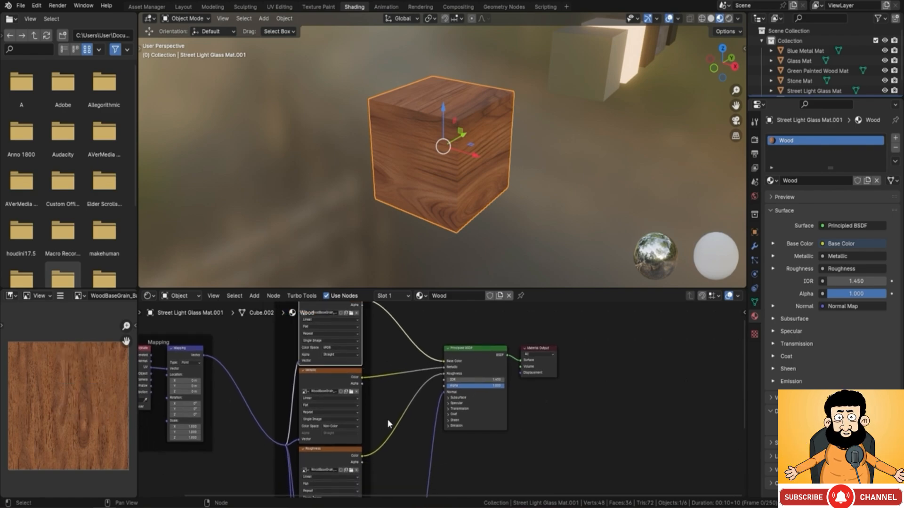
middle_drag(381, 417, 336, 390)
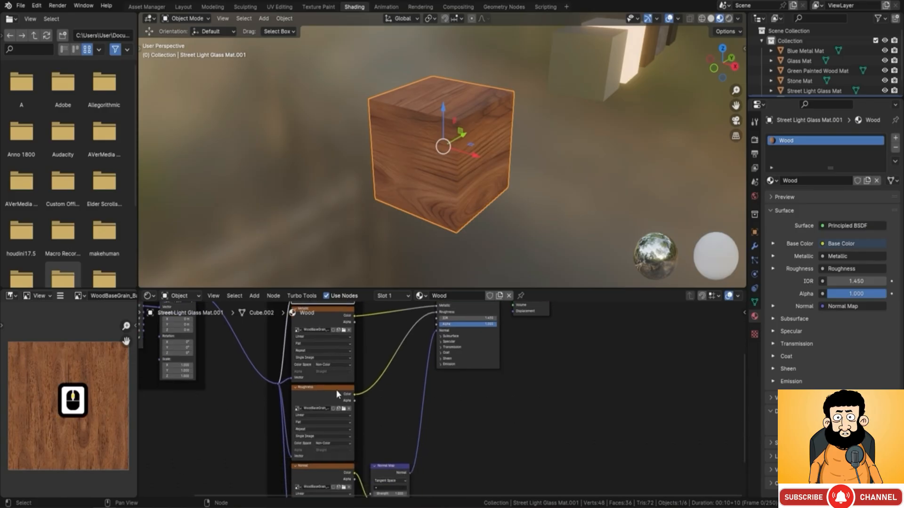
middle_drag(378, 433, 379, 371)
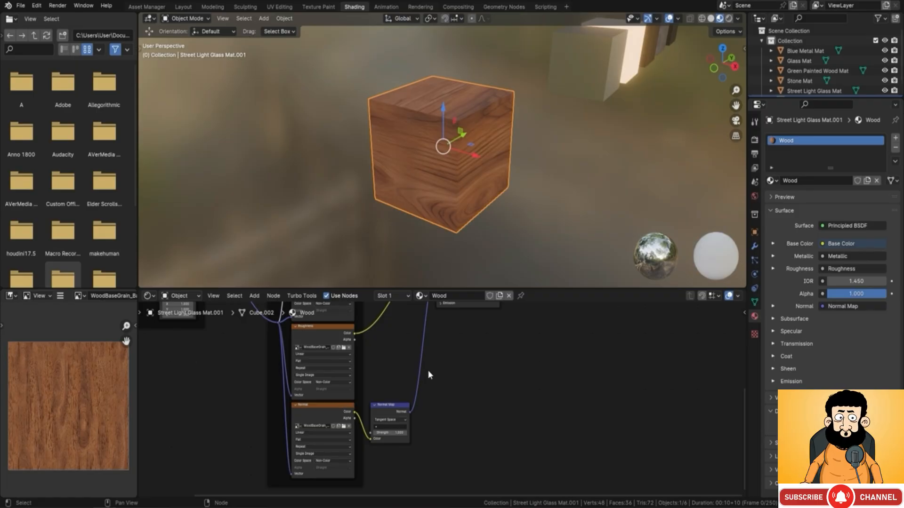
middle_drag(373, 355, 373, 444)
middle_drag(391, 368, 397, 416)
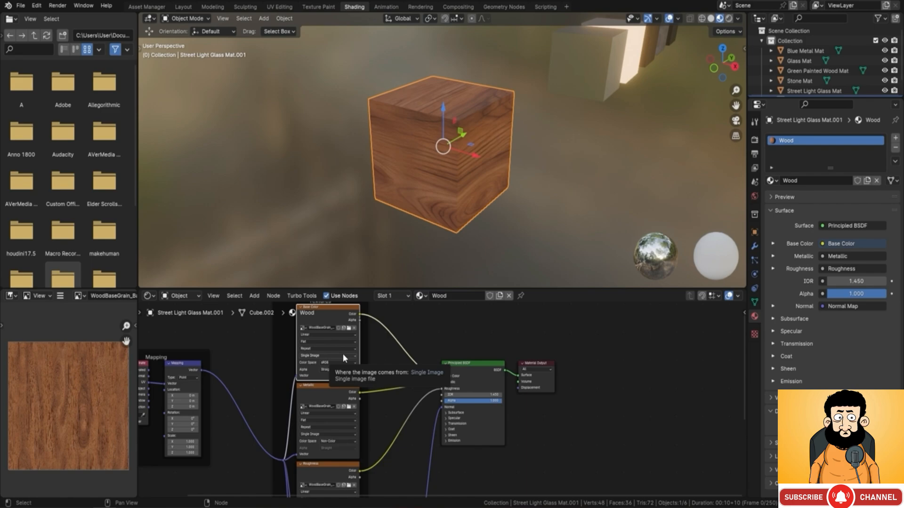
middle_drag(402, 408, 420, 388)
scroll(355, 353, up, 5)
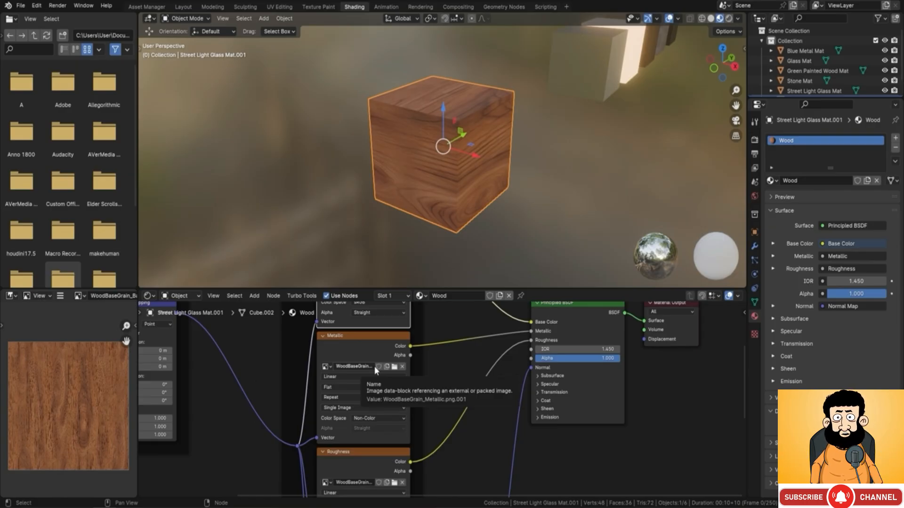
Step: Preview the images of the Metallic and Roughness texture nodes and examine the roughness image up close
click(363, 335)
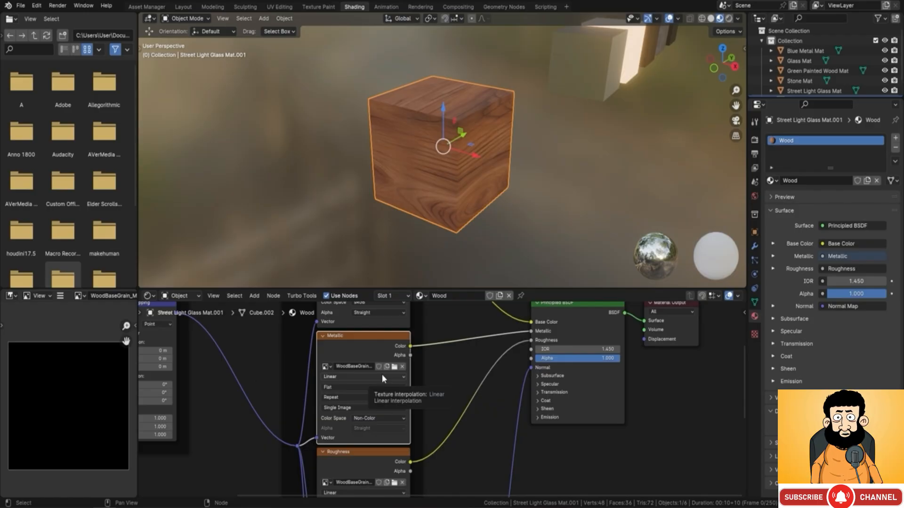
middle_drag(334, 457, 339, 365)
click(367, 372)
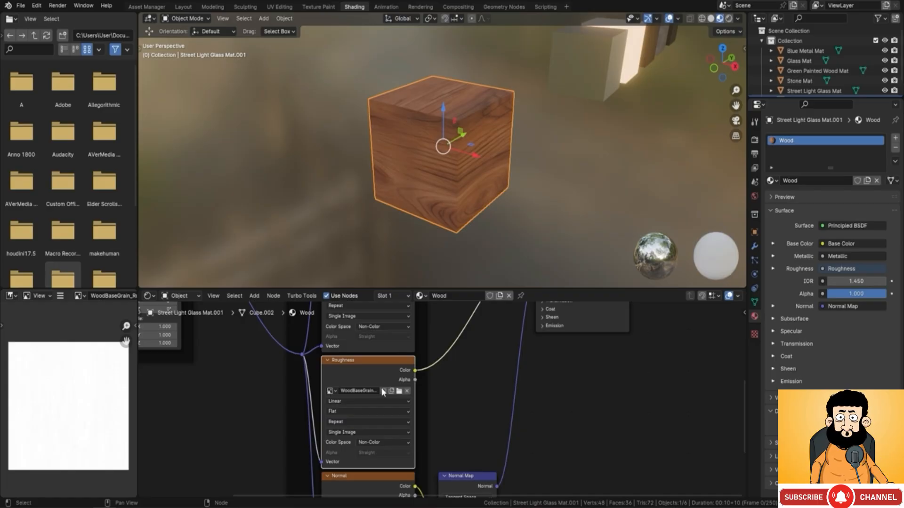
click(366, 362)
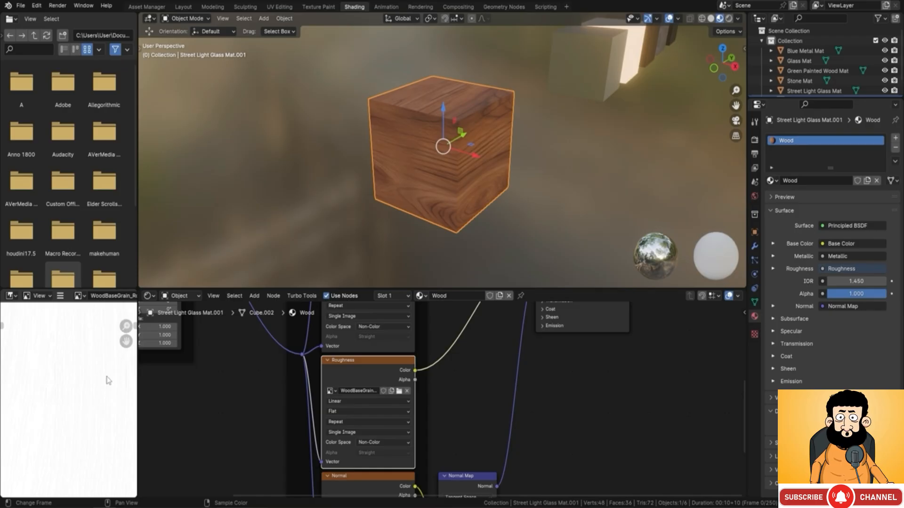
scroll(424, 381, down, 3)
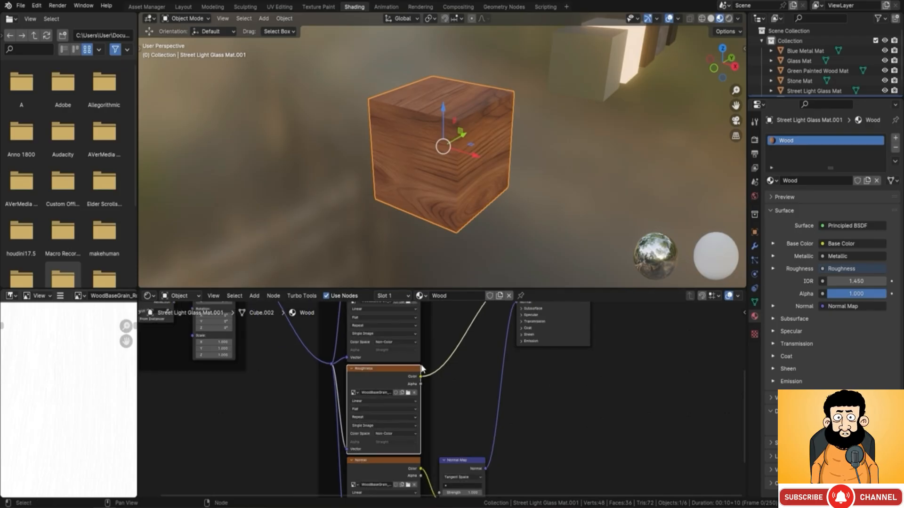
Step: Raise the Normal Map node's Strength to 9.6 to deepen the wood grain on the cube
middle_drag(423, 413, 405, 314)
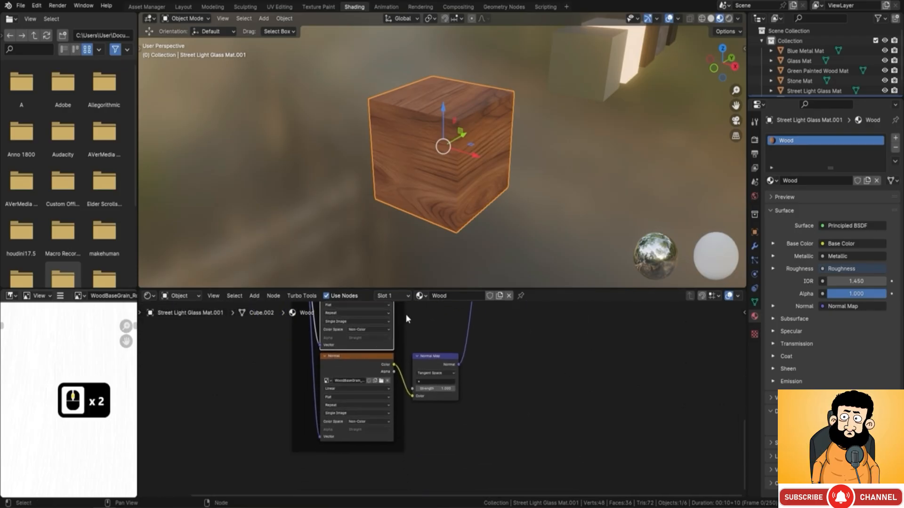
scroll(404, 315, up, 4)
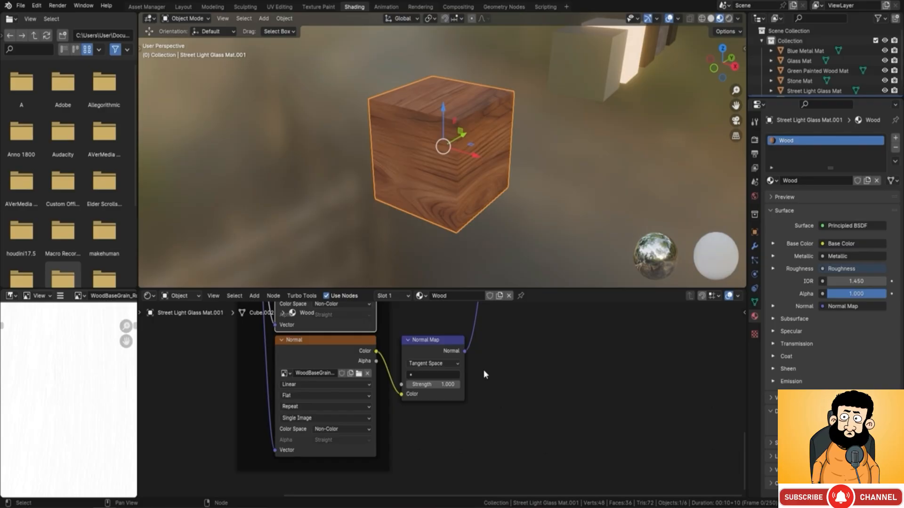
middle_drag(493, 168, 437, 166)
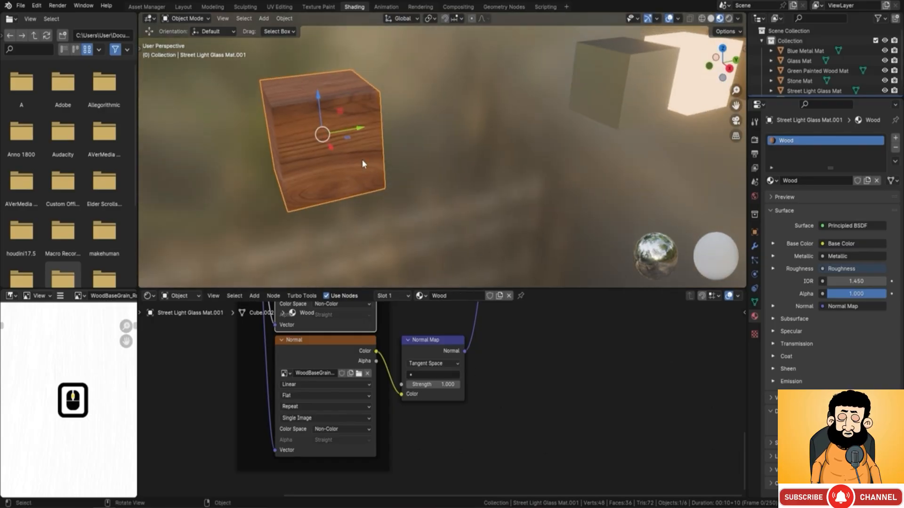
key(KP_Decimal)
middle_drag(377, 167, 508, 169)
shift+middle_drag(508, 168, 480, 158)
shift+middle_drag(488, 124, 488, 168)
middle_drag(487, 168, 477, 175)
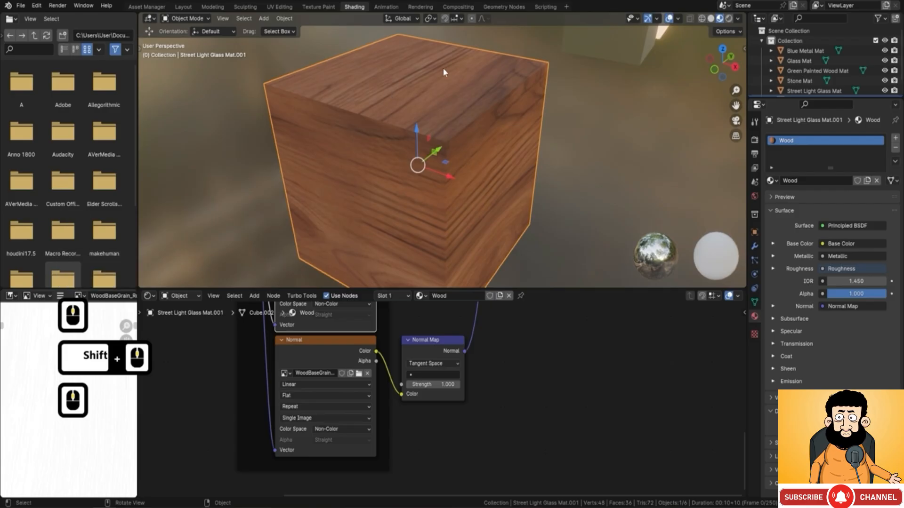
middle_drag(443, 70, 442, 97)
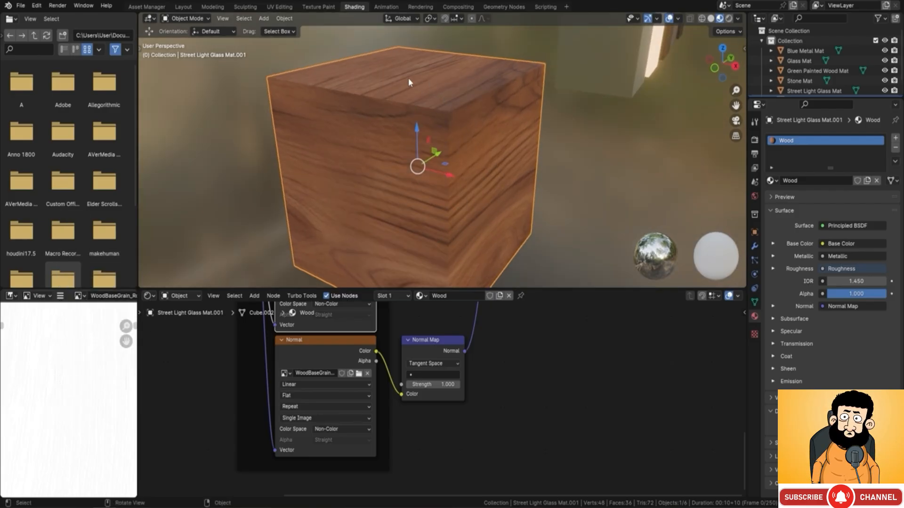
drag(437, 385, 612, 385)
Step: Inspect the wood grain on the cube from several sides with the stronger normal map
middle_drag(536, 224, 527, 164)
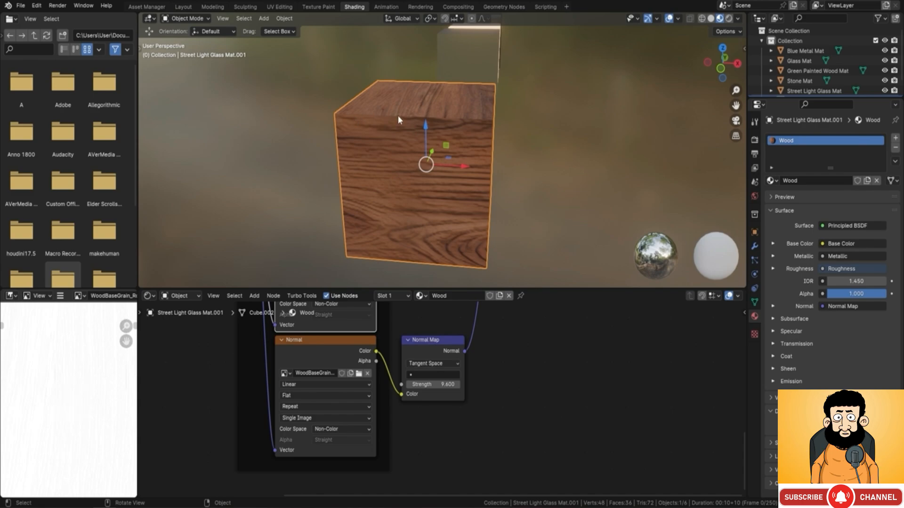
middle_drag(496, 118, 471, 135)
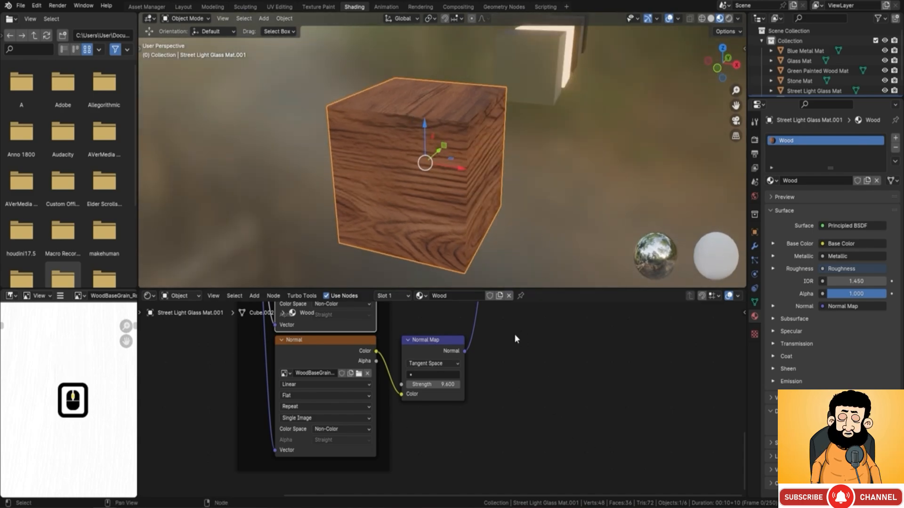
key(F9)
scroll(494, 170, down, 3)
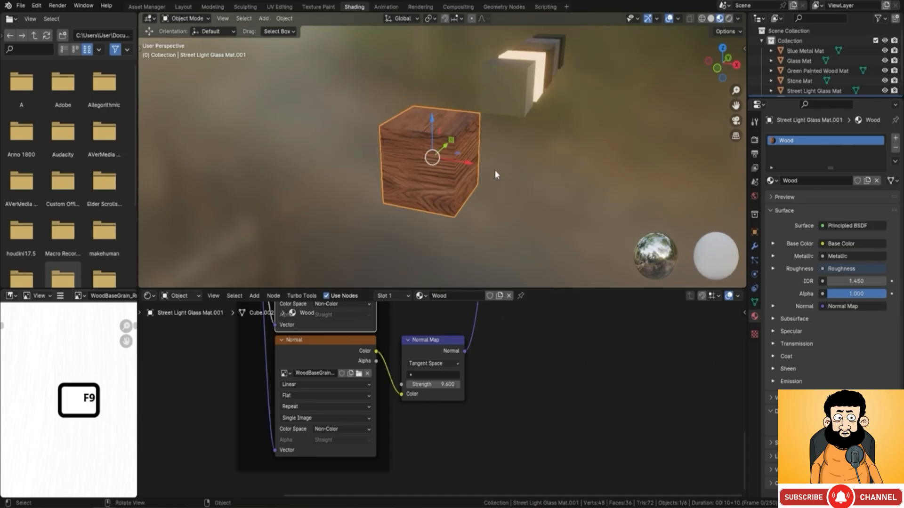
middle_drag(494, 170, 433, 157)
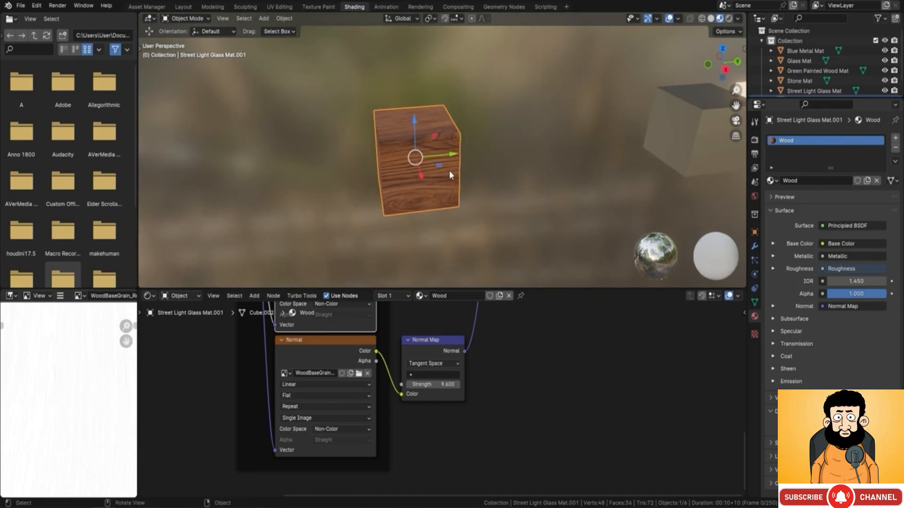
middle_drag(449, 170, 477, 141)
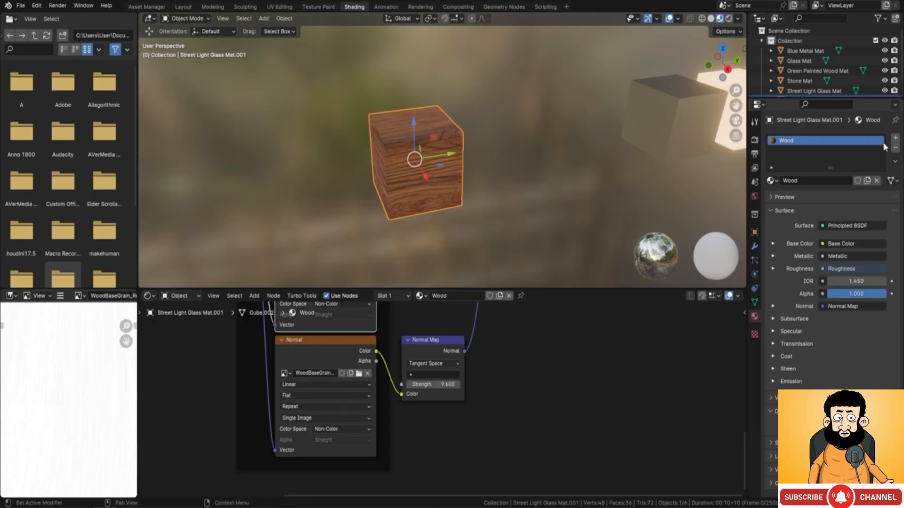
Step: Add a second material slot to the wood cube and assign the existing Glass material to it
click(896, 140)
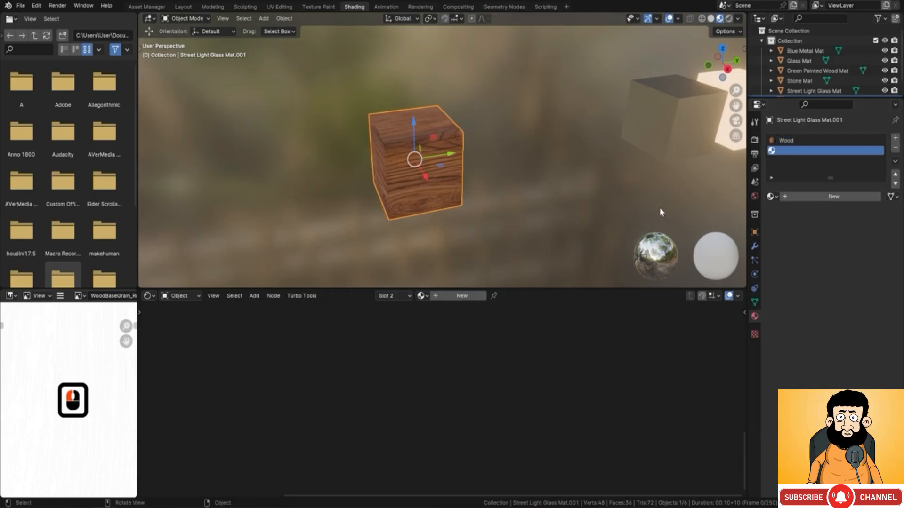
click(771, 196)
click(800, 221)
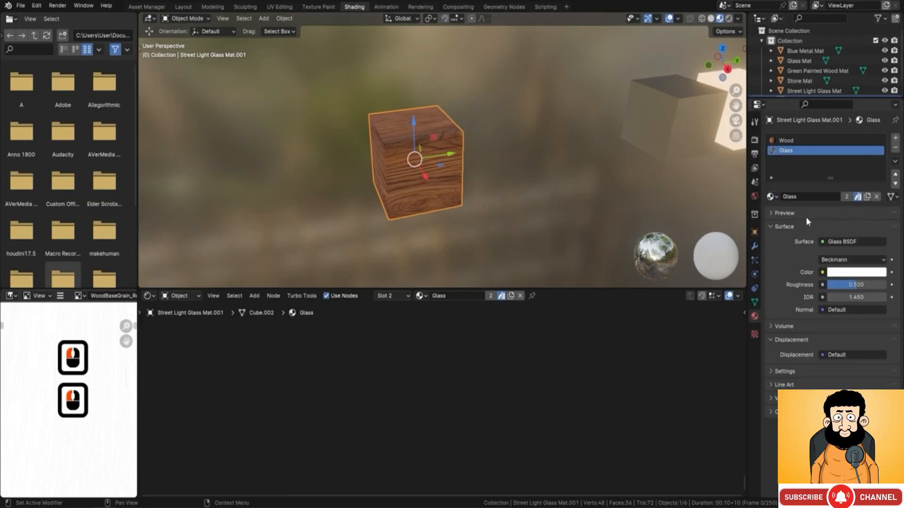
Step: Add a third material slot to the cube and assign the existing Stone material to it
click(896, 137)
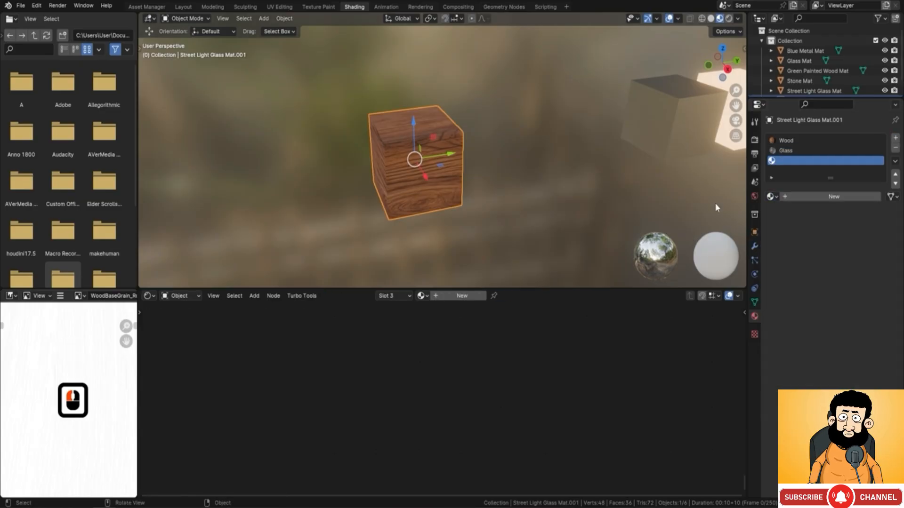
click(772, 196)
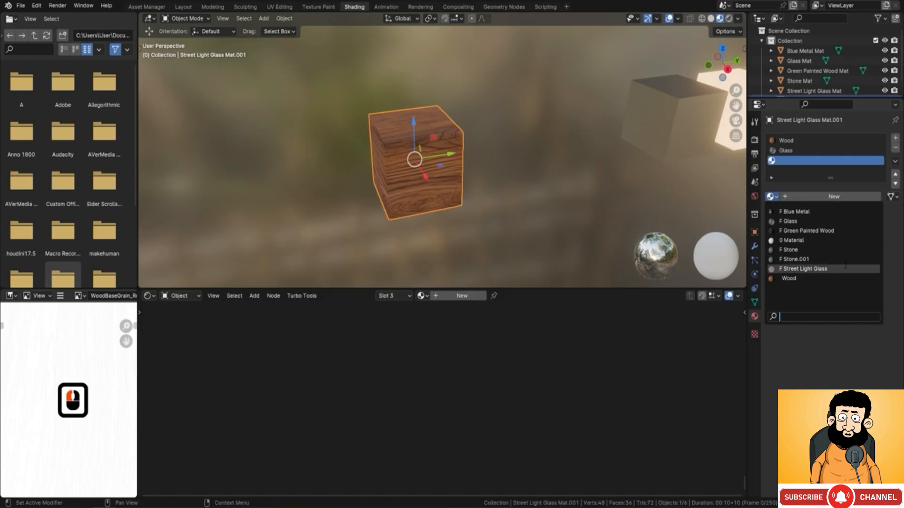
key(Return)
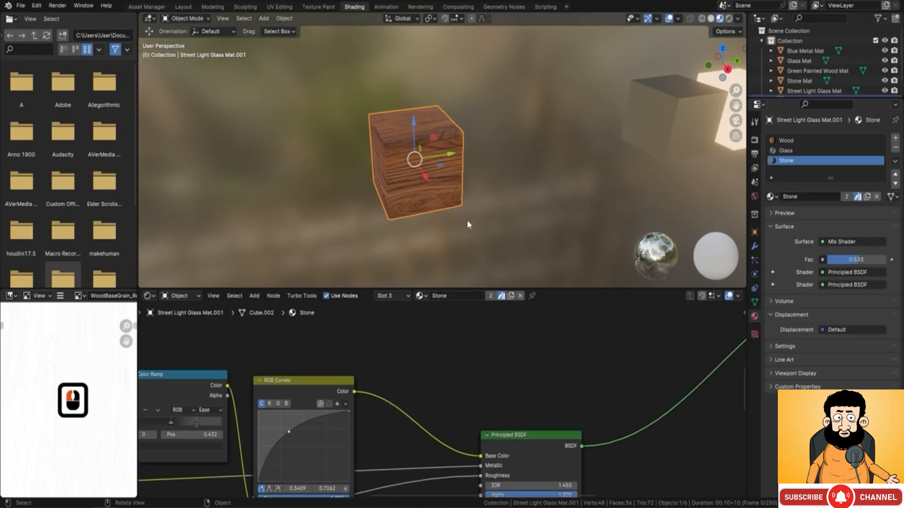
Step: Select a single side face of the cube in Edit Mode's face selection and assign the Glass material to it
middle_drag(469, 188, 396, 140)
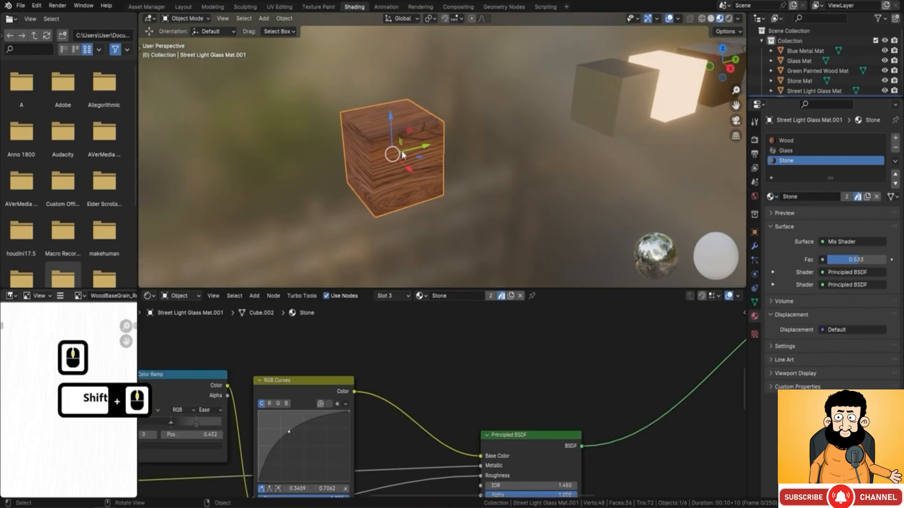
key(Tab)
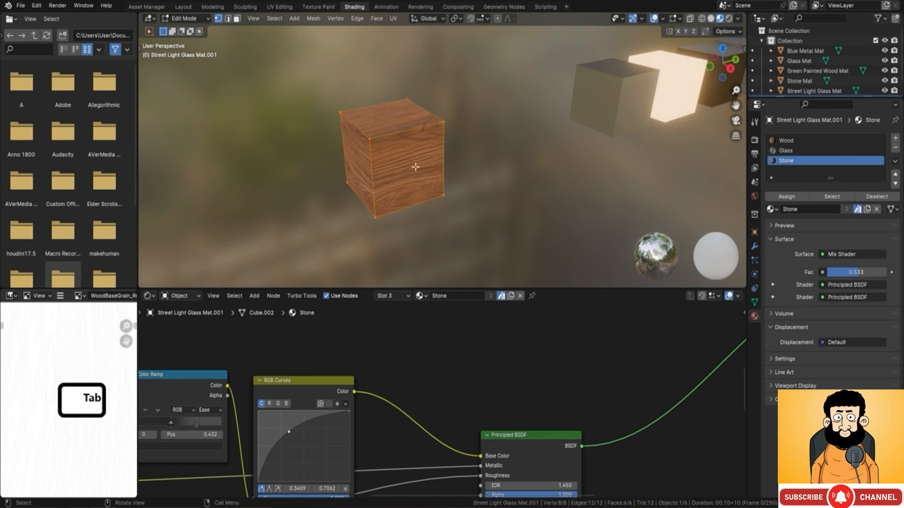
click(237, 19)
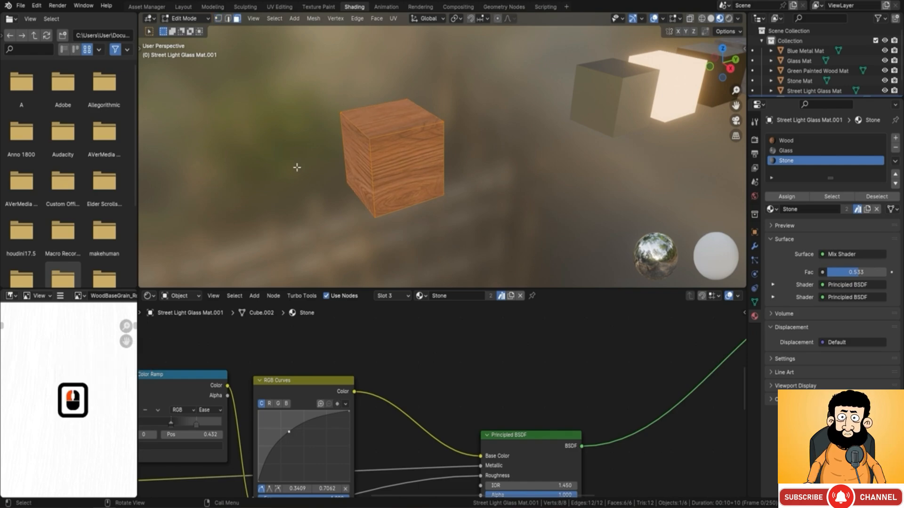
double_click(412, 149)
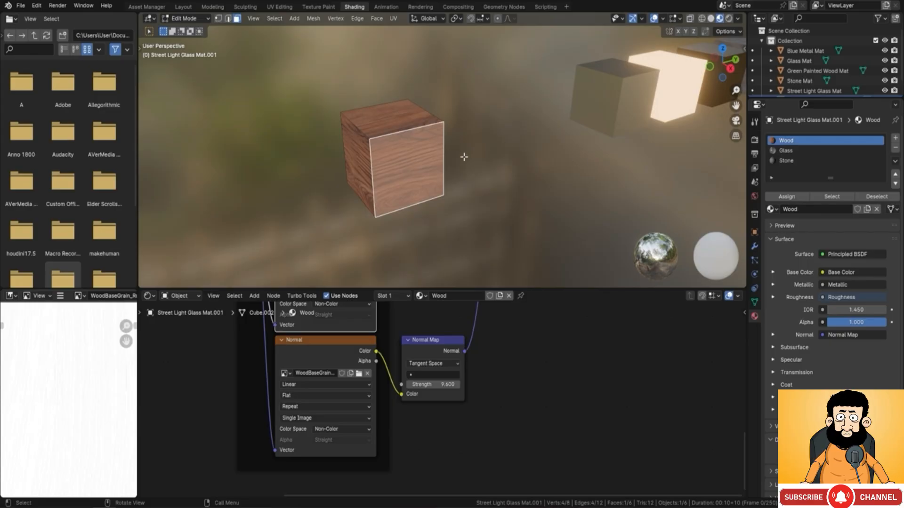
click(785, 153)
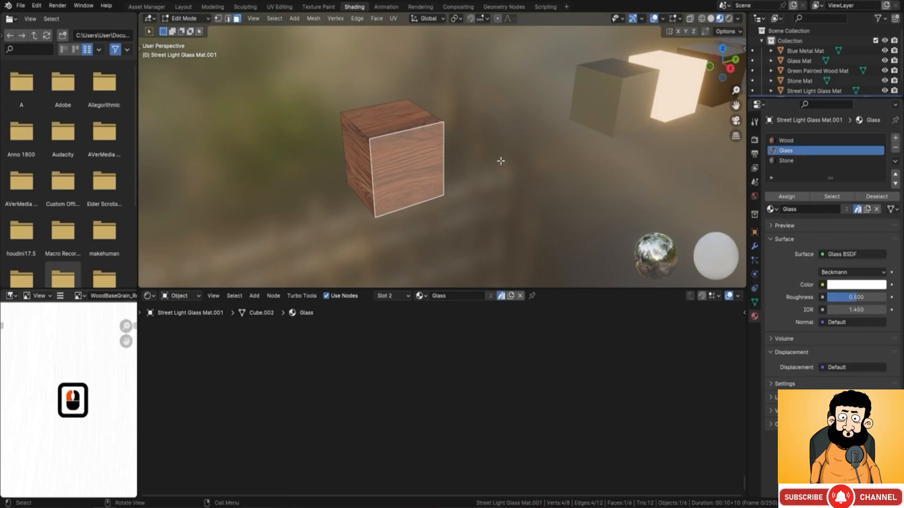
click(792, 199)
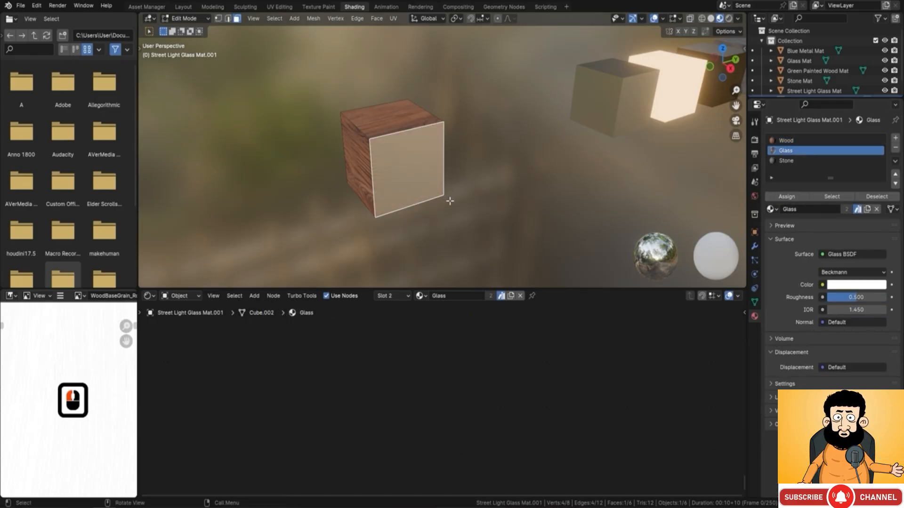
Step: Select two adjacent wood side faces of the cube together and assign the Stone material to them
middle_drag(470, 185, 389, 186)
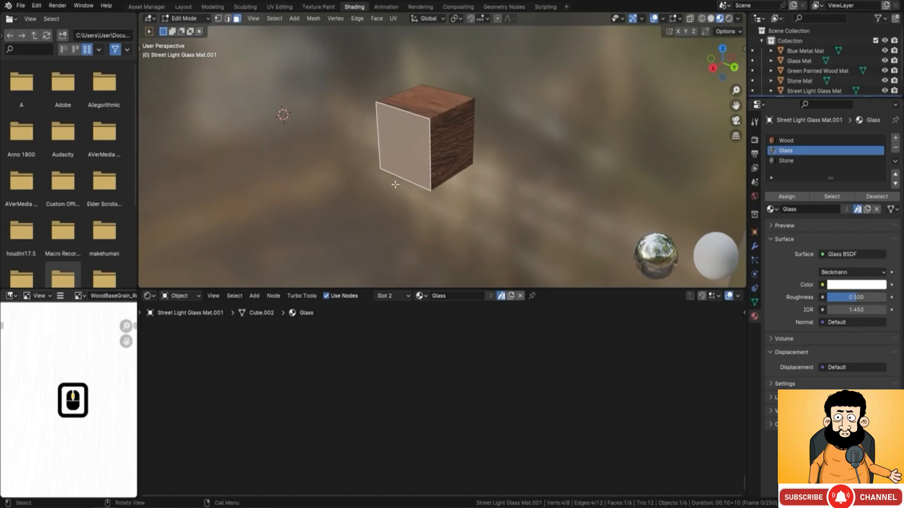
click(447, 144)
middle_drag(447, 143, 514, 155)
shift+click(514, 155)
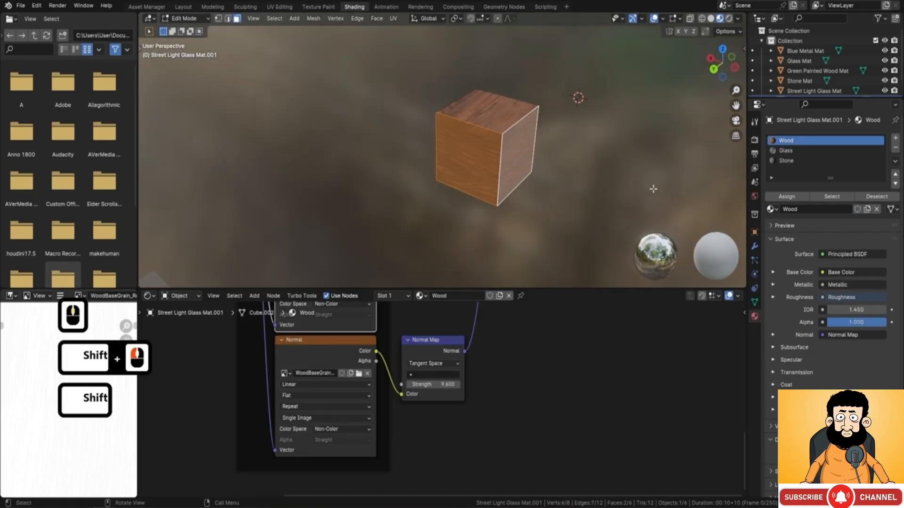
click(795, 161)
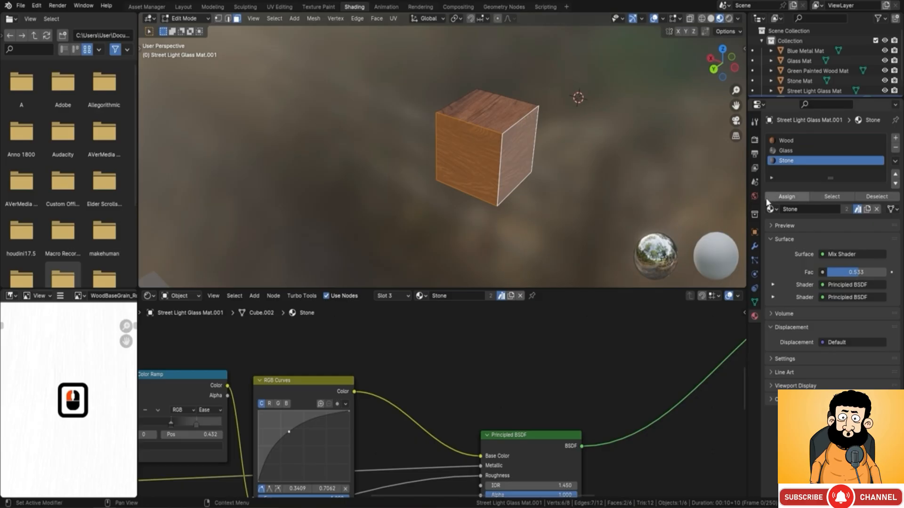
click(786, 197)
middle_drag(311, 186, 474, 193)
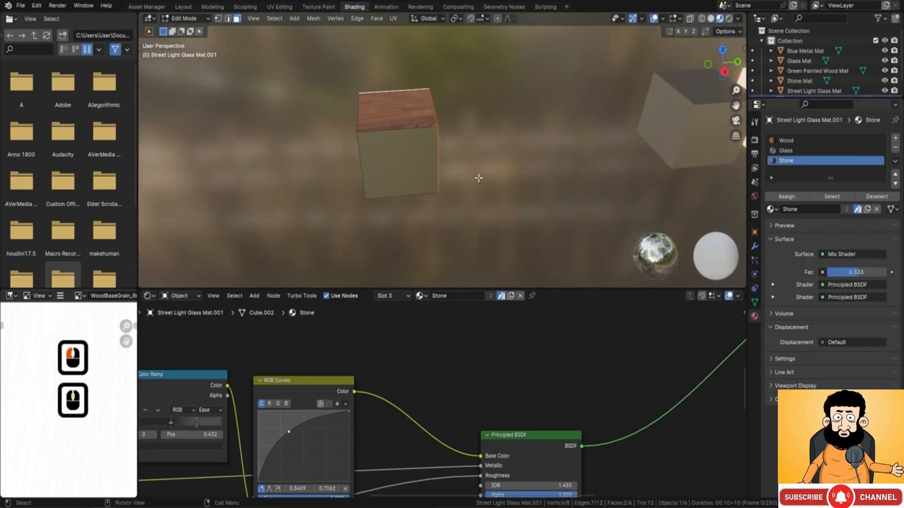
Step: Return to Object Mode, switch the viewport to Rendered shading and inspect the cube's materials up close
key(Tab)
middle_drag(542, 165, 486, 149)
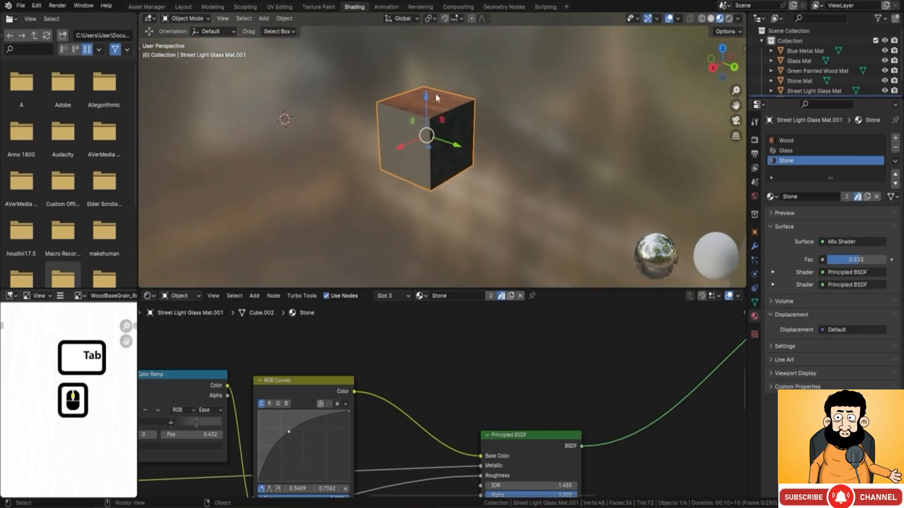
click(728, 18)
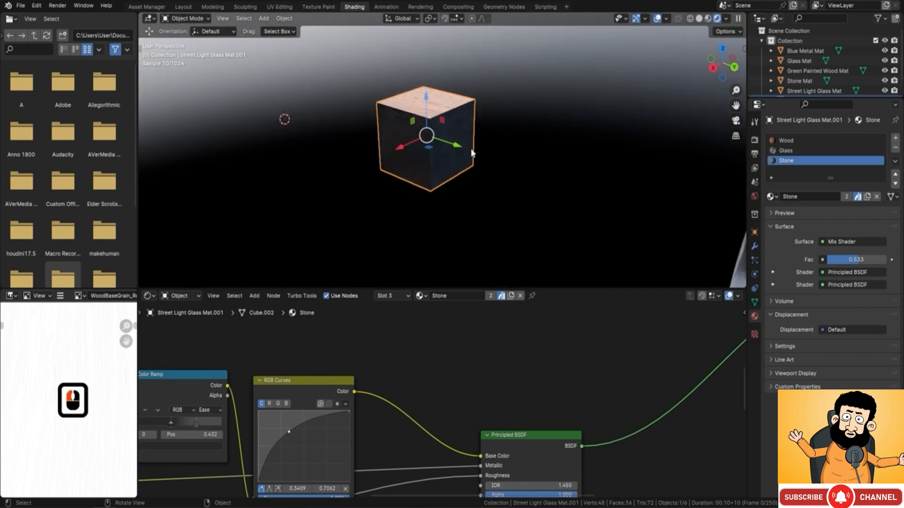
scroll(471, 152, up, 2)
middle_drag(434, 144, 504, 100)
middle_drag(430, 184, 464, 132)
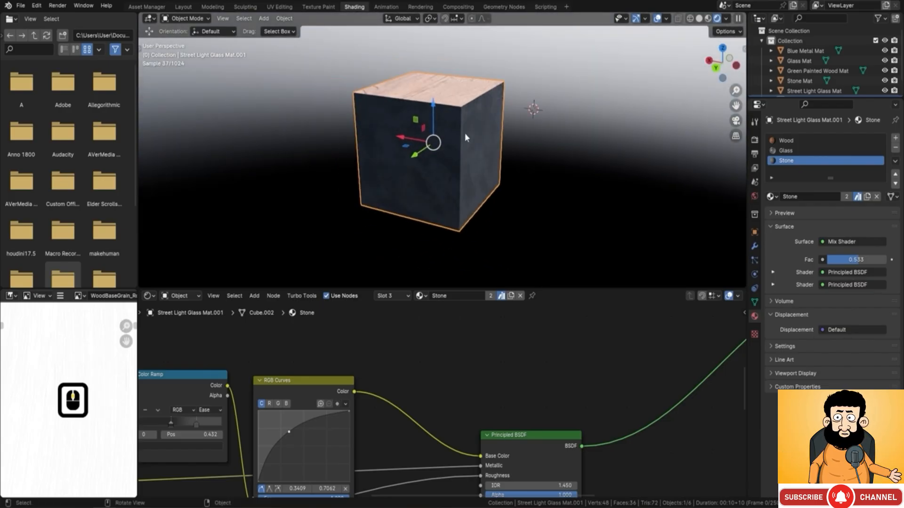
Step: Set the world Sky Texture's Sun Rotation to 437° to light the cube's glass side
click(754, 196)
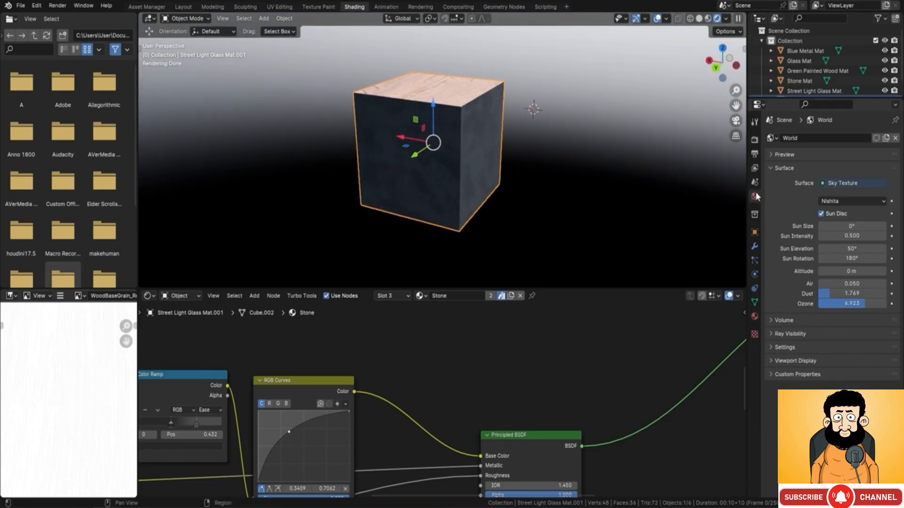
drag(847, 258, 901, 259)
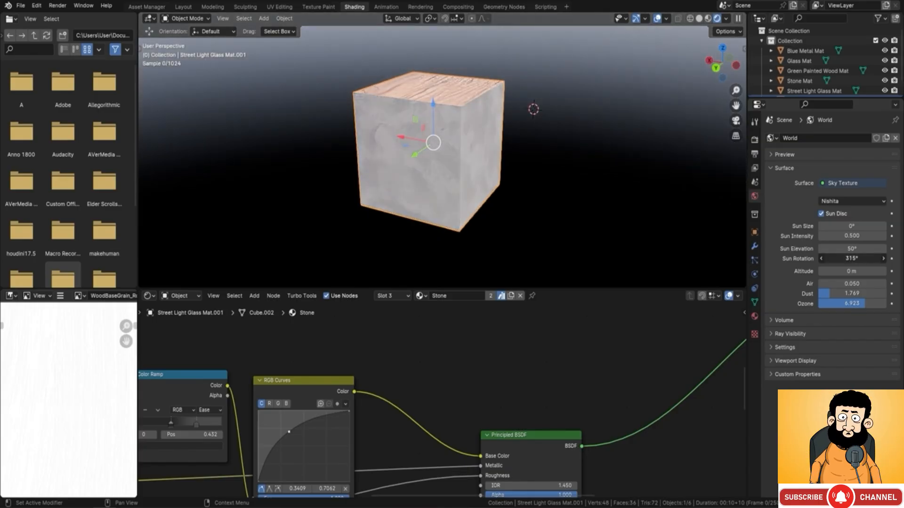
middle_drag(453, 134, 565, 134)
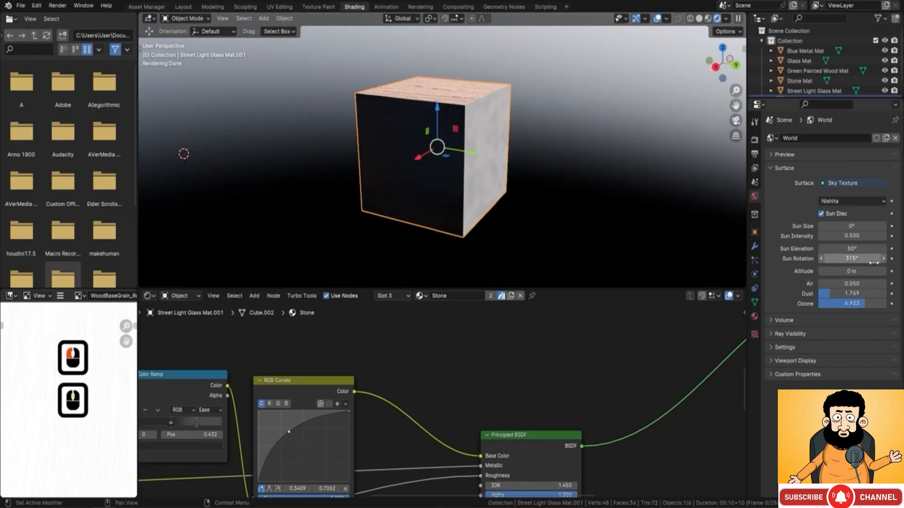
drag(841, 259, 884, 258)
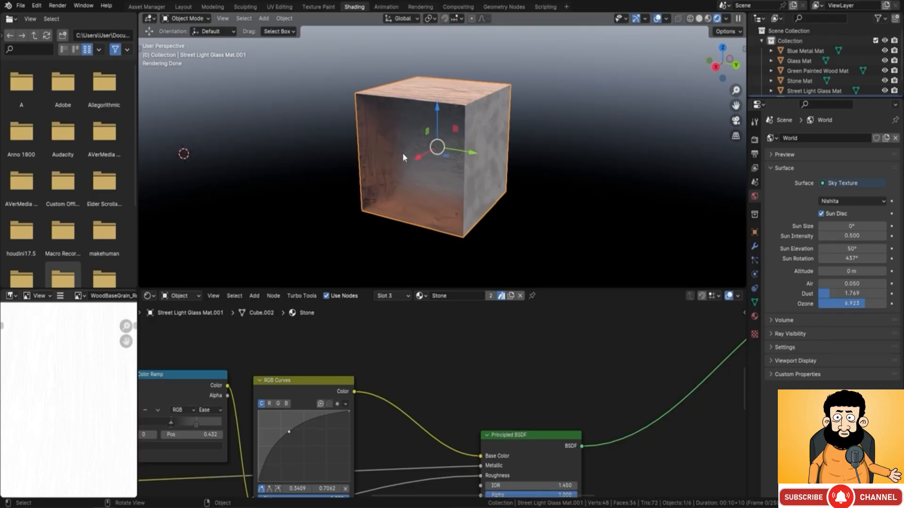
Step: Replace the Stone material in the cube's third slot with the Wood material
key(F9)
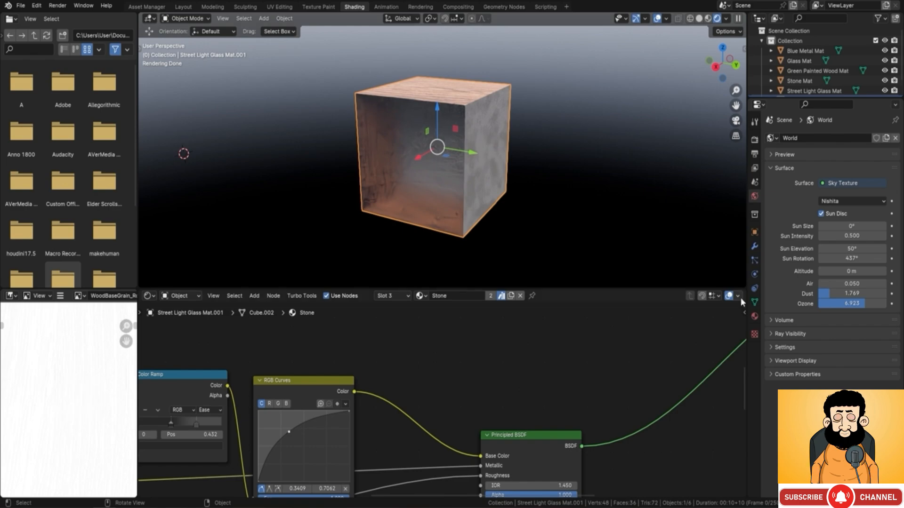
scroll(448, 382, down, 2)
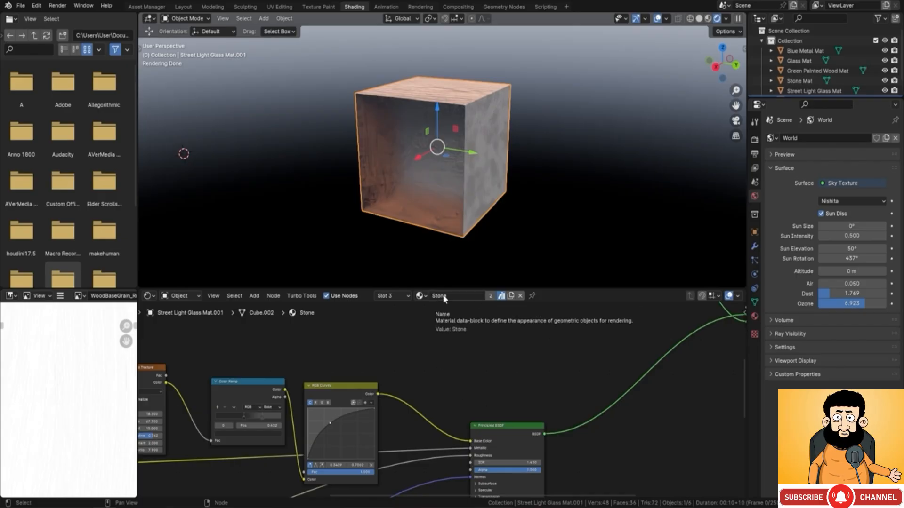
click(423, 296)
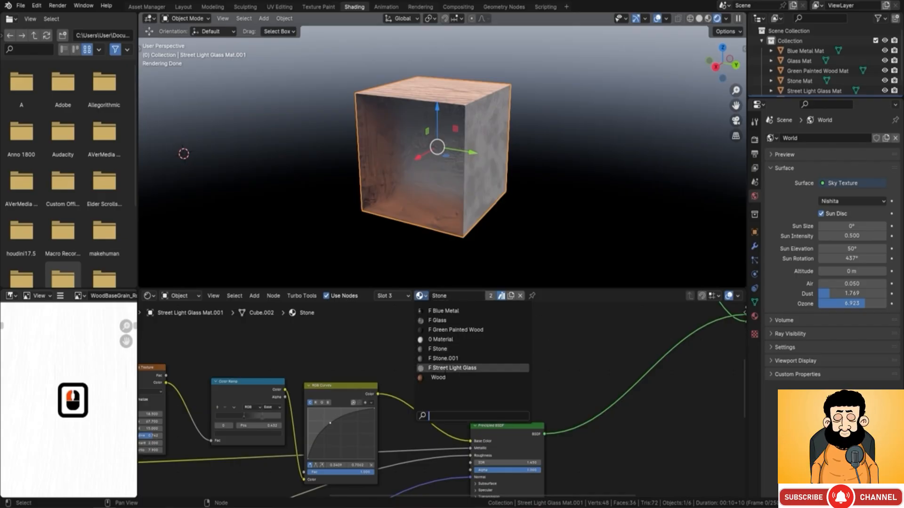
click(437, 377)
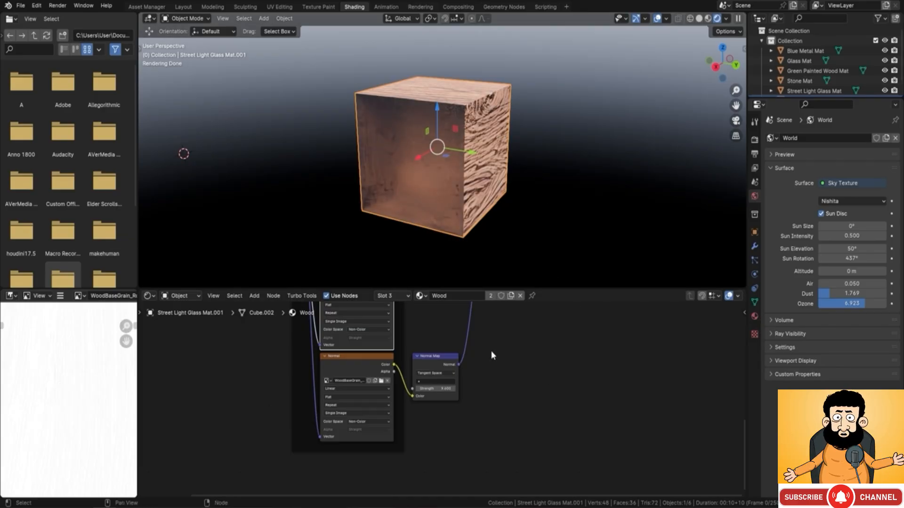
Step: Move the Wood material's Material Output and Principled BSDF nodes farther from the texture nodes to make room between them
click(755, 317)
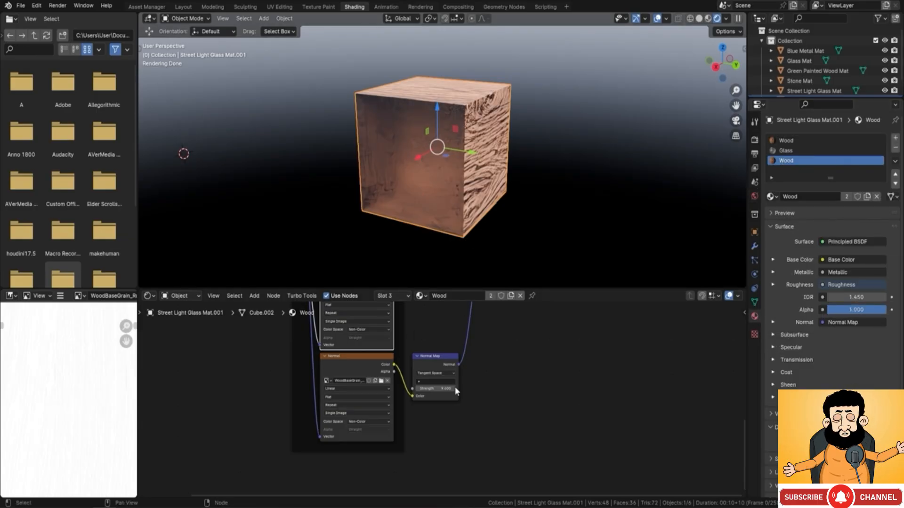
scroll(446, 343, down, 3)
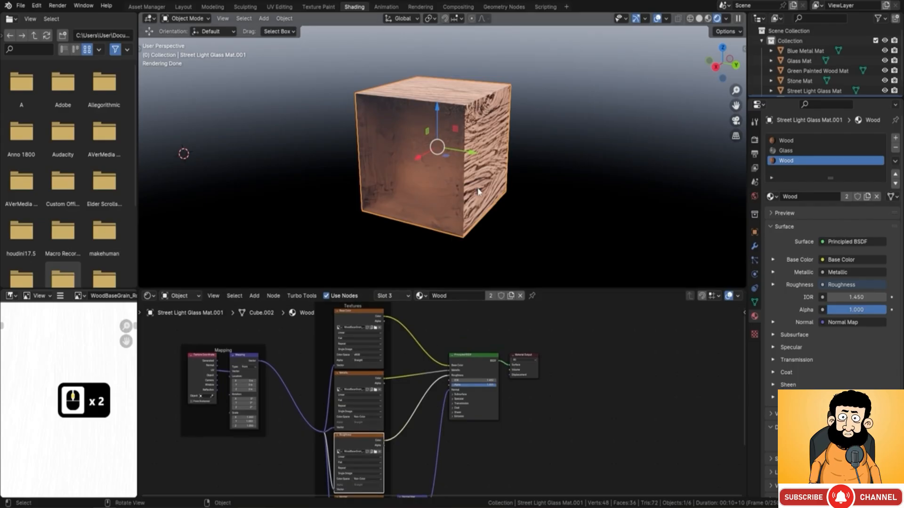
middle_drag(483, 137, 452, 113)
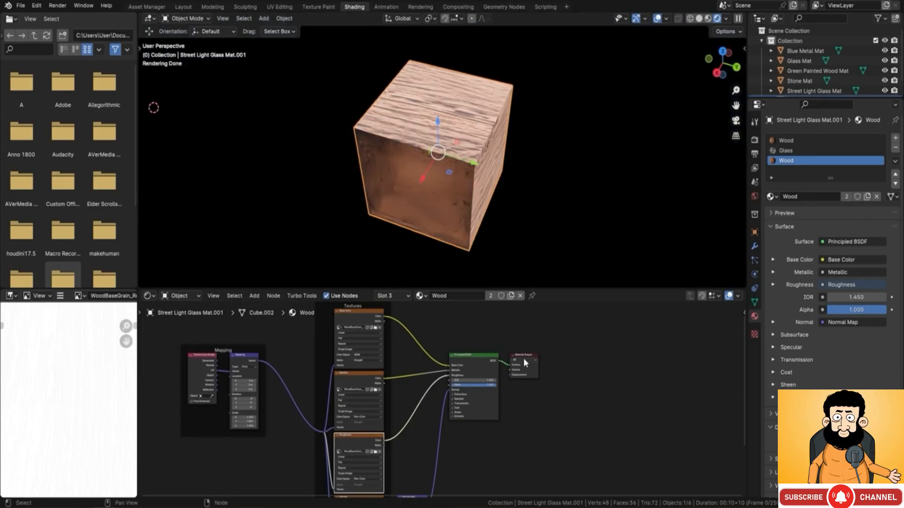
drag(524, 355, 652, 379)
drag(492, 362, 602, 375)
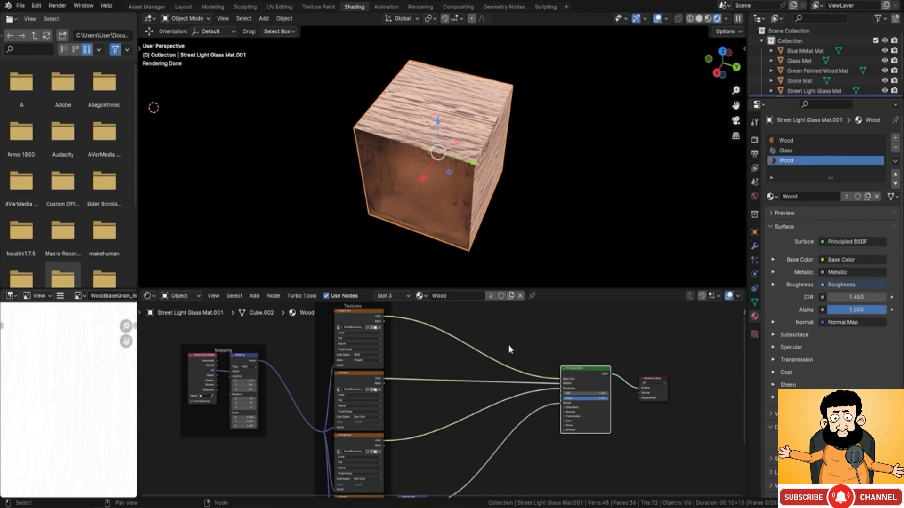
key(shift+a)
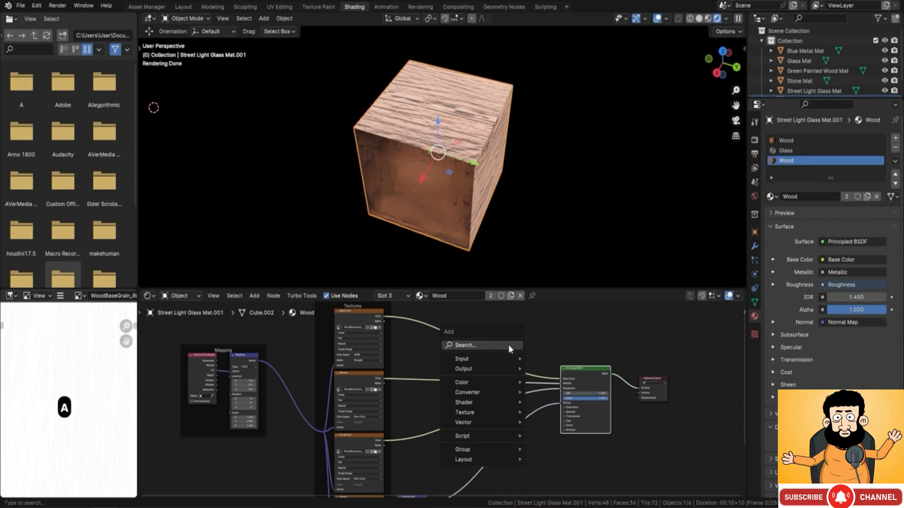
click(509, 345)
text(rgb)
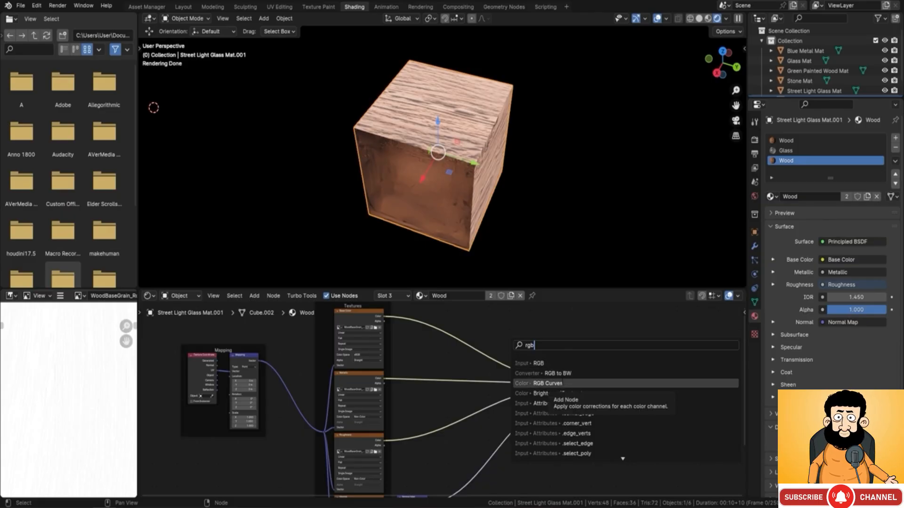
click(521, 337)
Step: Add an RGB Curves node on the link between the Base Color texture and the Principled BSDF's Base Color input
key(shift+a)
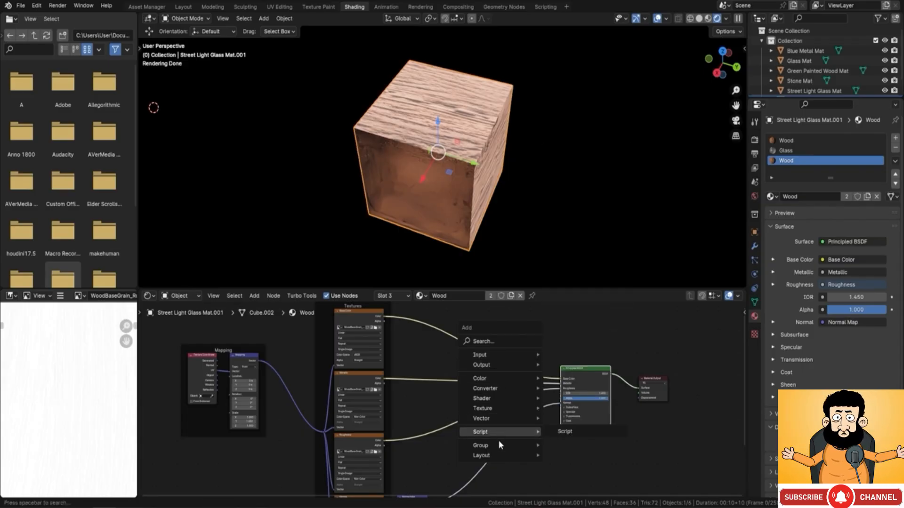
mouse_move(493, 400)
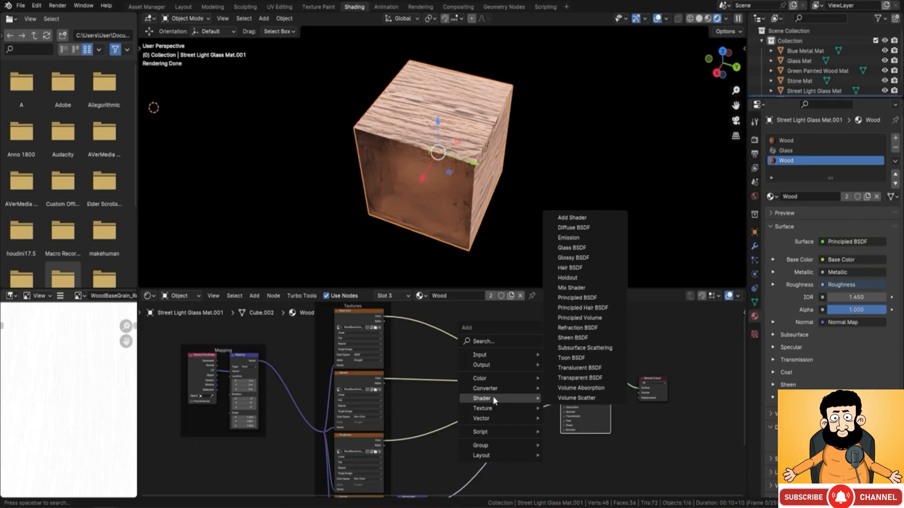
click(486, 343)
text(r)
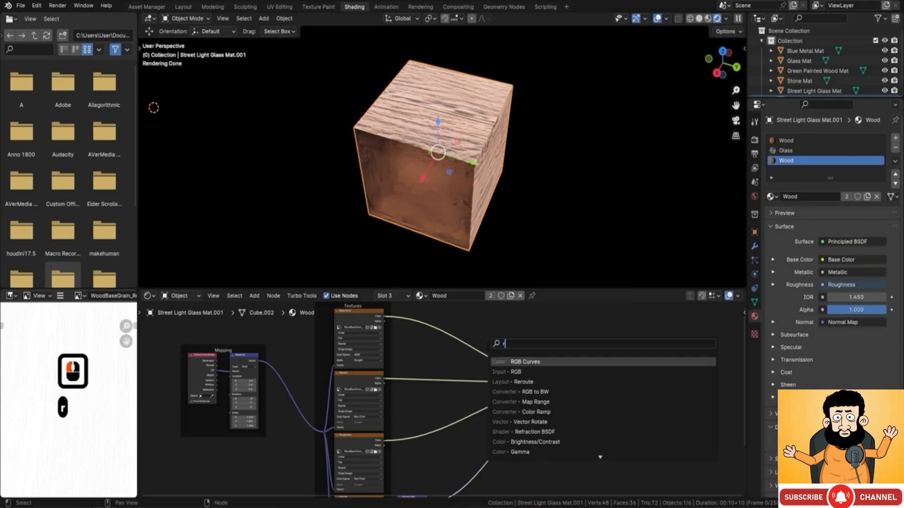
text(gb)
click(524, 382)
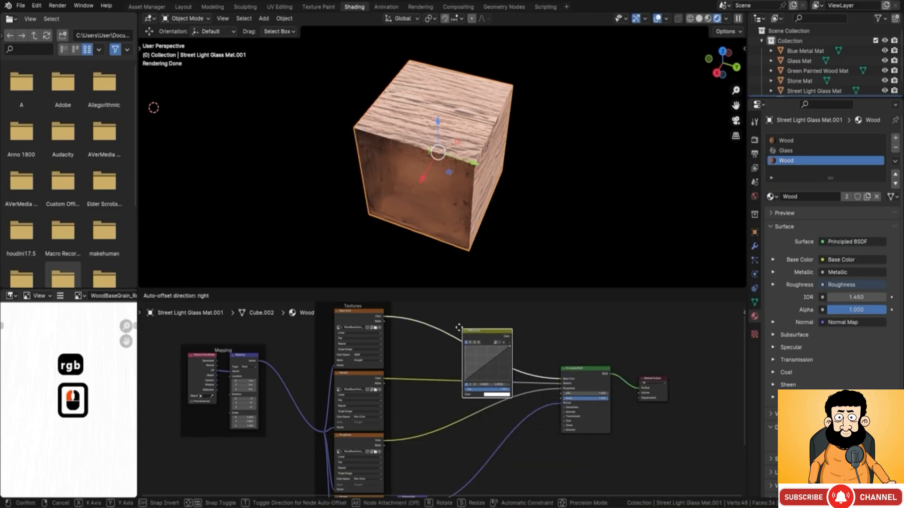
click(436, 310)
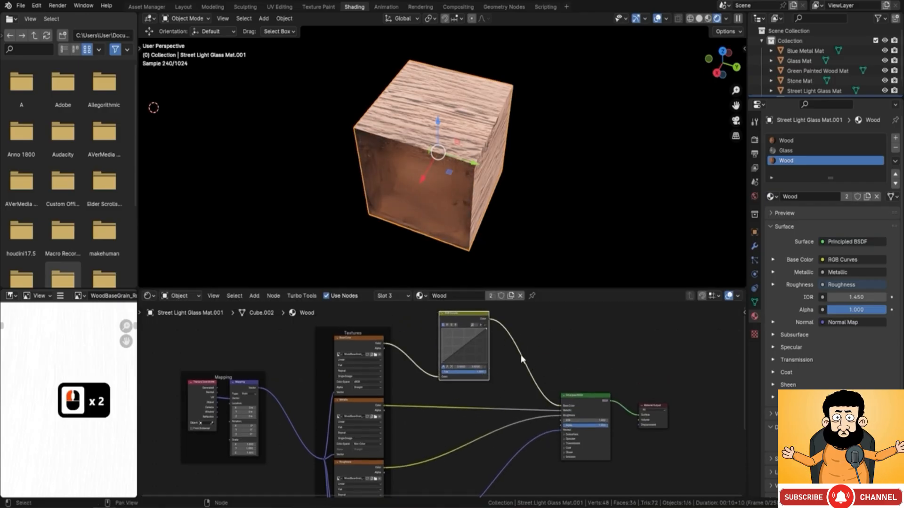
Step: Pull the middle of the RGB Curves node's curve downward to darken the Wood material's base colour, and check the cube's wood faces
mouse_move(467, 351)
mouse_down()
mouse_move(453, 335)
mouse_move(480, 341)
mouse_move(460, 349)
mouse_move(467, 357)
mouse_up()
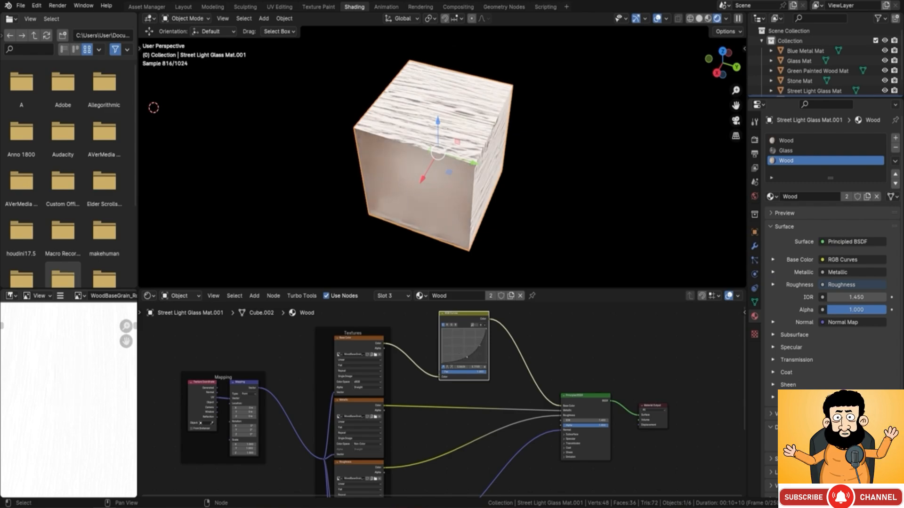
middle_drag(566, 192, 507, 171)
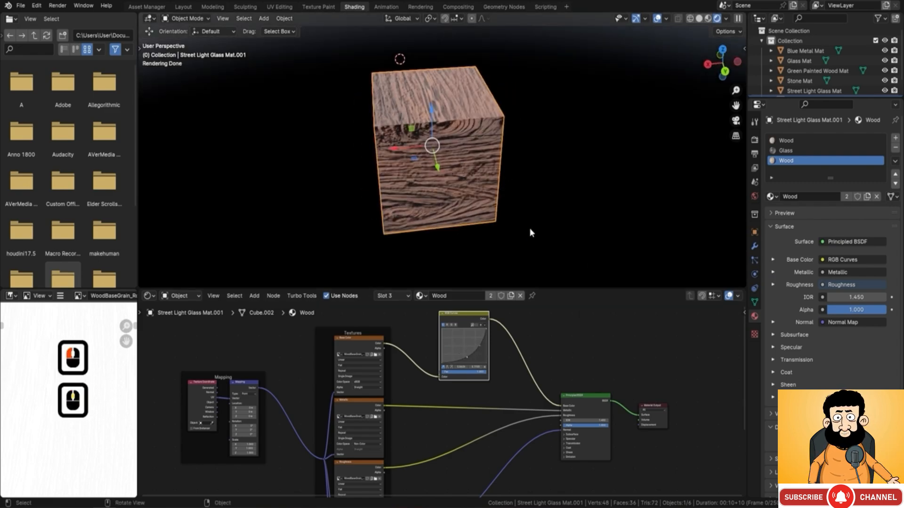
Step: Examine the Wood material's node tree from the textures to the Material Output, and review the shader nodes available to add
scroll(466, 381, down, 2)
middle_drag(465, 381, 429, 365)
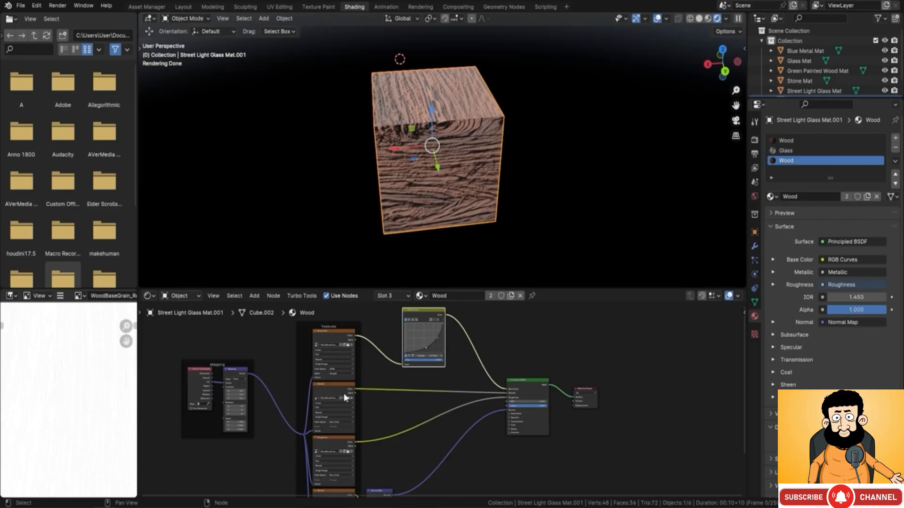
scroll(578, 377, down, 2)
middle_drag(578, 378, 466, 372)
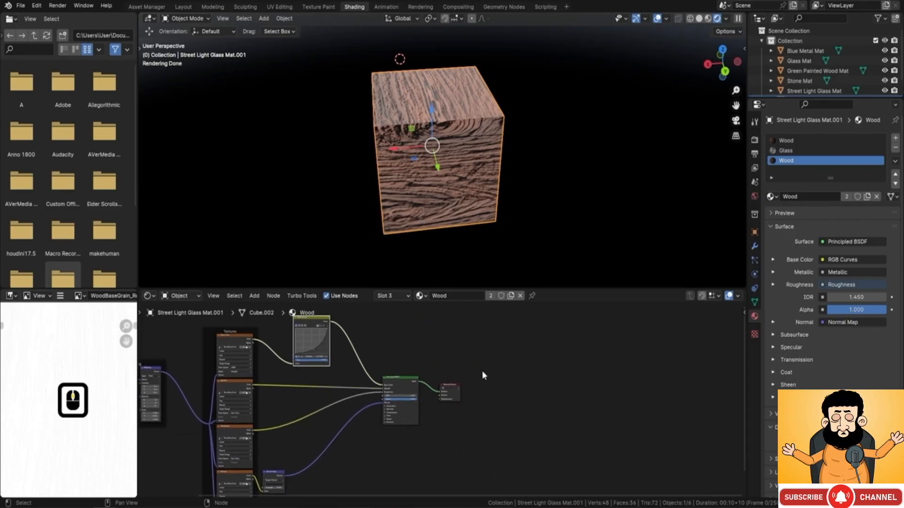
middle_drag(518, 391, 513, 371)
scroll(400, 376, up, 2)
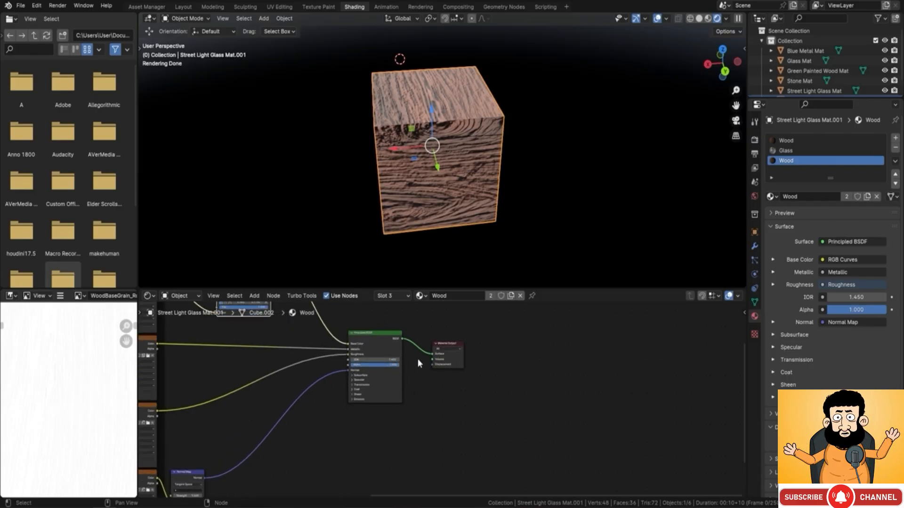
middle_drag(358, 340, 399, 348)
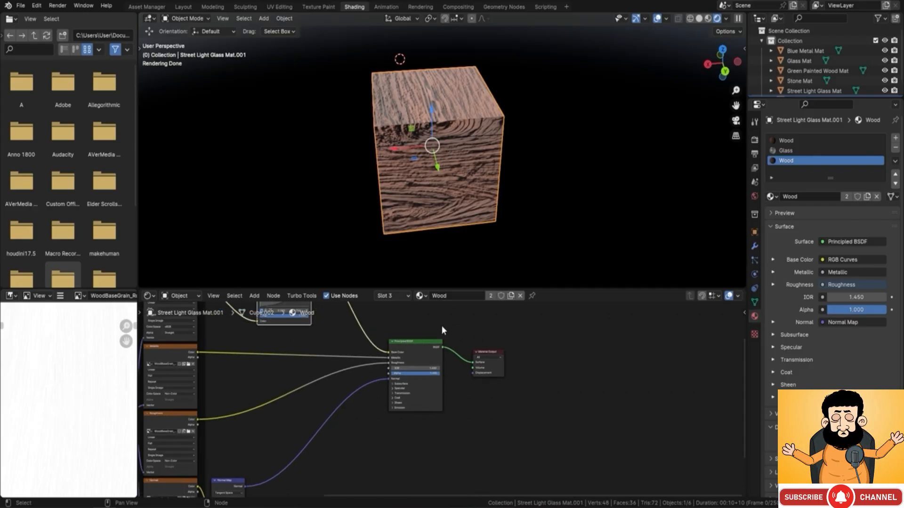
middle_drag(476, 417, 454, 402)
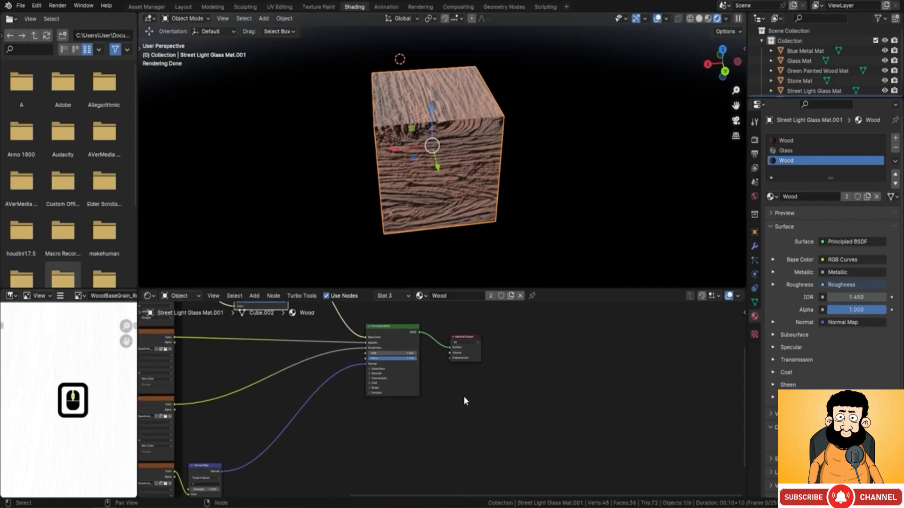
key(shift+a)
mouse_move(463, 397)
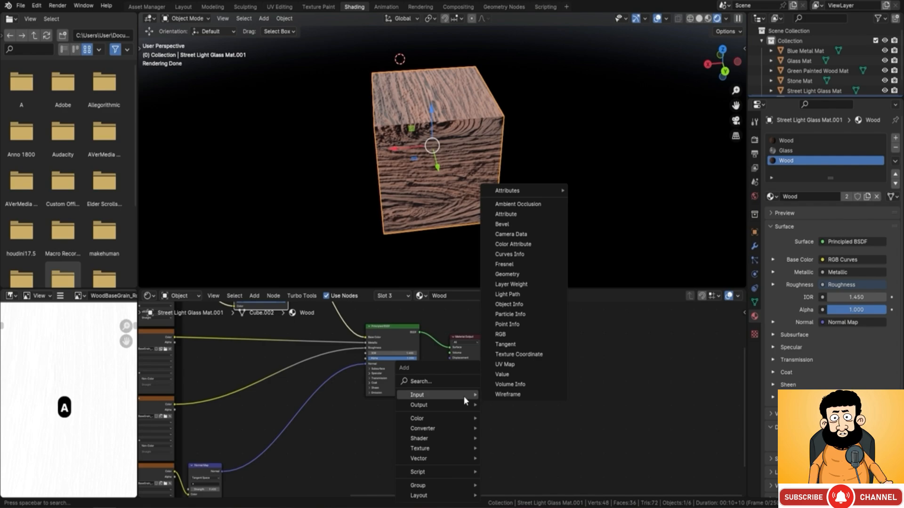
mouse_move(450, 437)
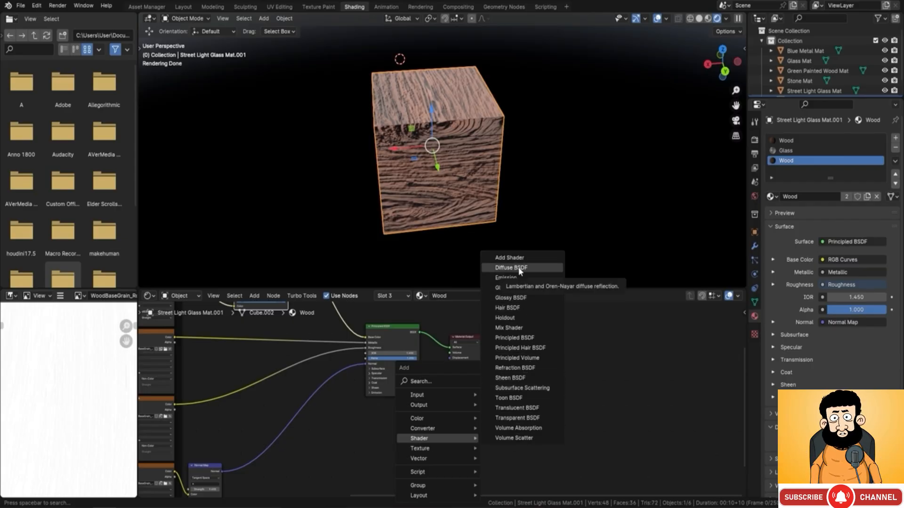
Step: Select the Glass Mat cube in the row of sample cubes and examine its Glass BSDF node setup
scroll(509, 175, down, 1)
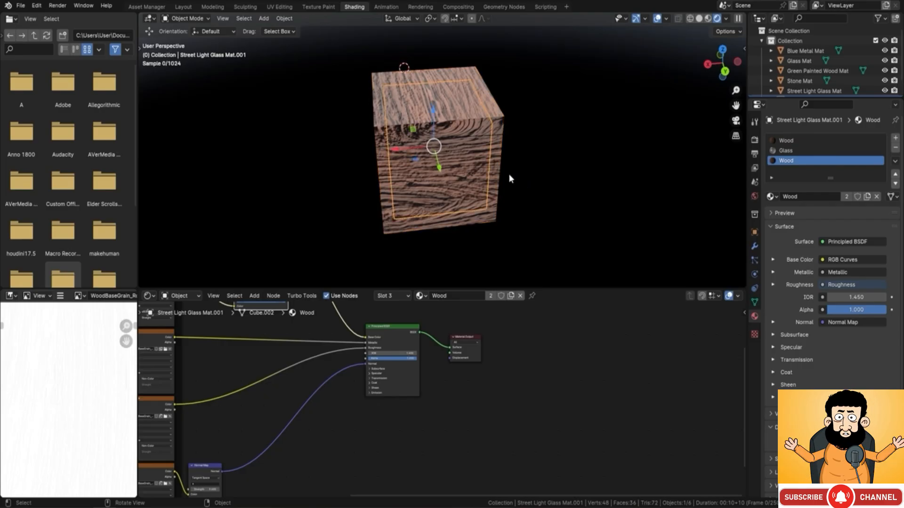
scroll(508, 178, down, 8)
middle_drag(403, 193, 435, 196)
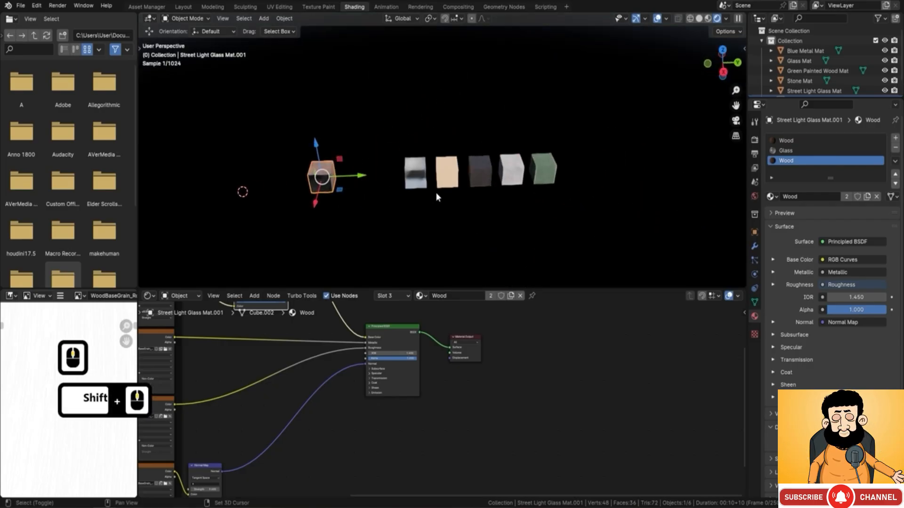
scroll(442, 169, up, 3)
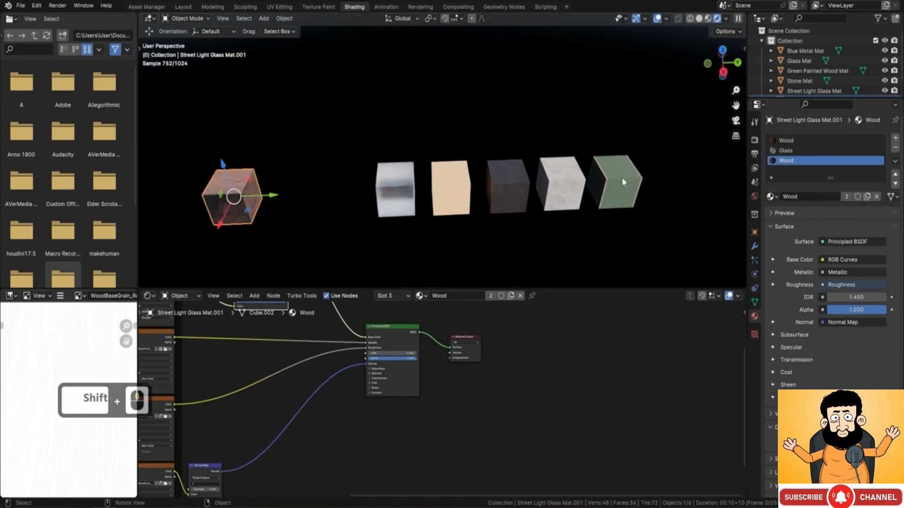
click(404, 196)
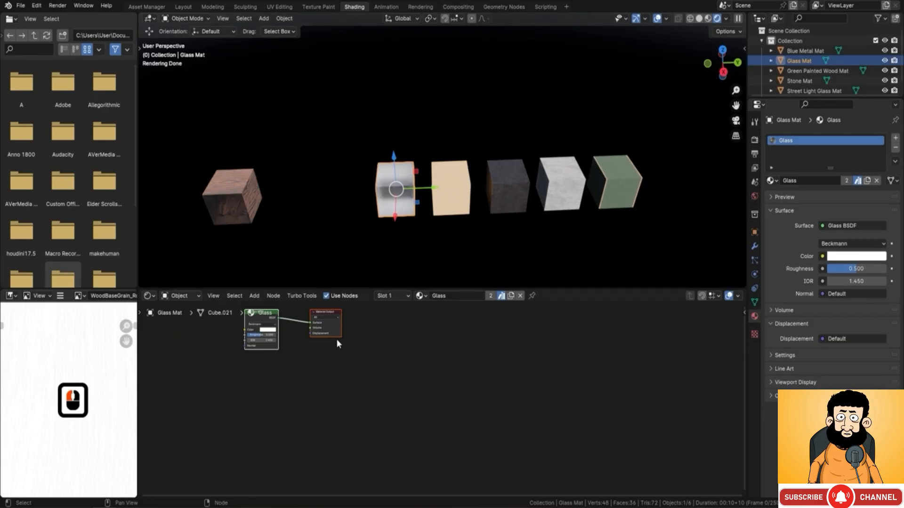
scroll(336, 340, up, 5)
middle_drag(257, 348, 407, 379)
middle_drag(362, 329, 363, 338)
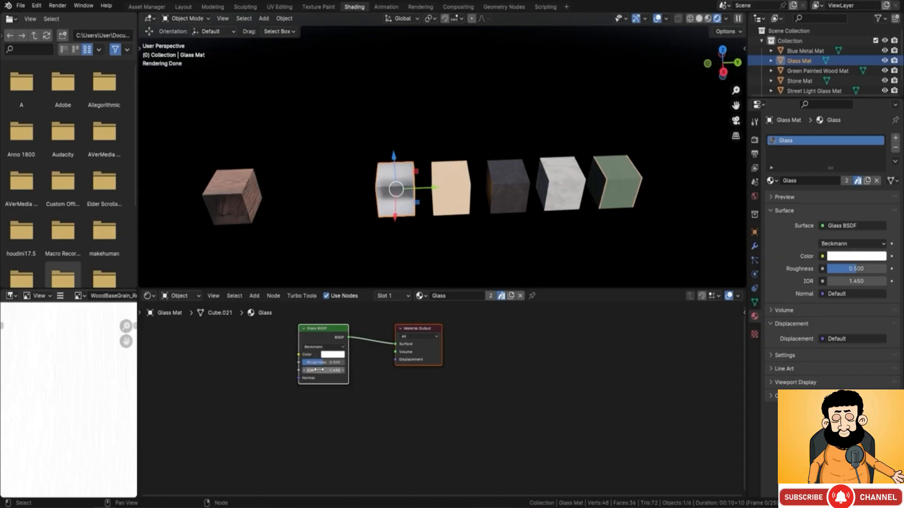
Step: Select the Street Light Glass Mat cube and examine how its textures, Color Ramp, Principled BSDF and Mix Shader are connected
click(456, 193)
scroll(407, 350, down, 8)
middle_drag(468, 386, 439, 350)
middle_drag(288, 420, 285, 386)
middle_drag(349, 370, 344, 422)
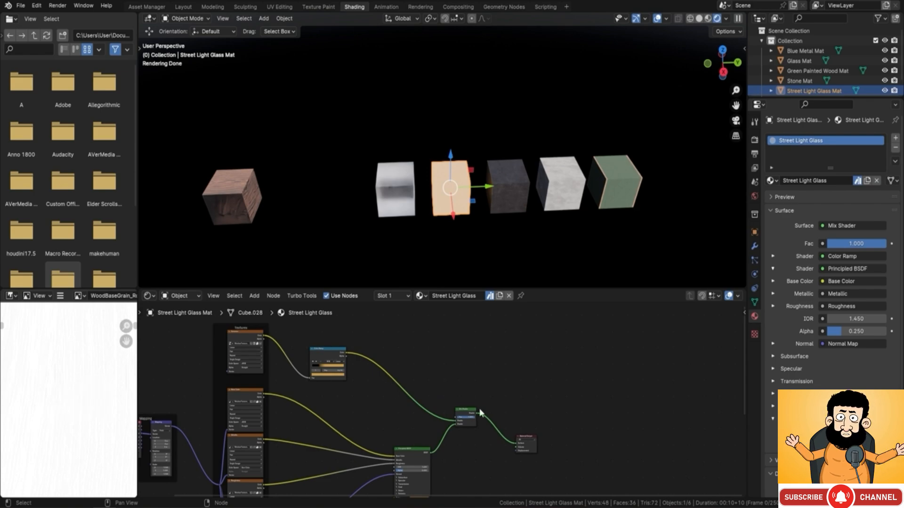
middle_drag(480, 411, 492, 307)
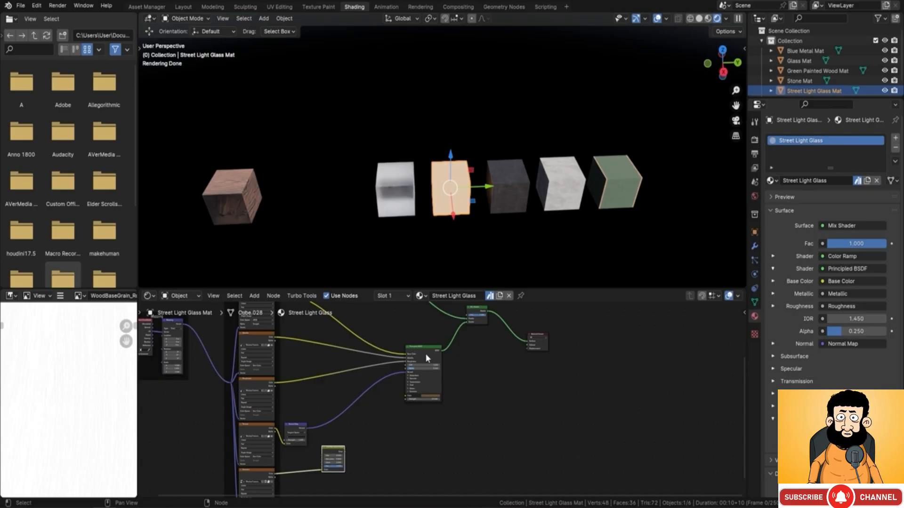
middle_drag(436, 303, 467, 363)
scroll(467, 363, down, 2)
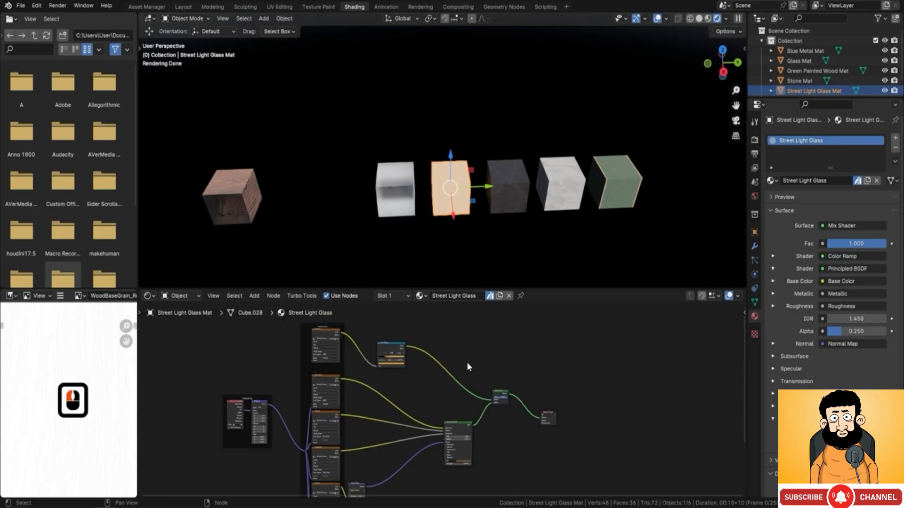
Step: Select the Blue Metal Mat and Stone Mat cubes in turn and examine each one's material node tree
click(513, 186)
middle_drag(419, 346, 367, 377)
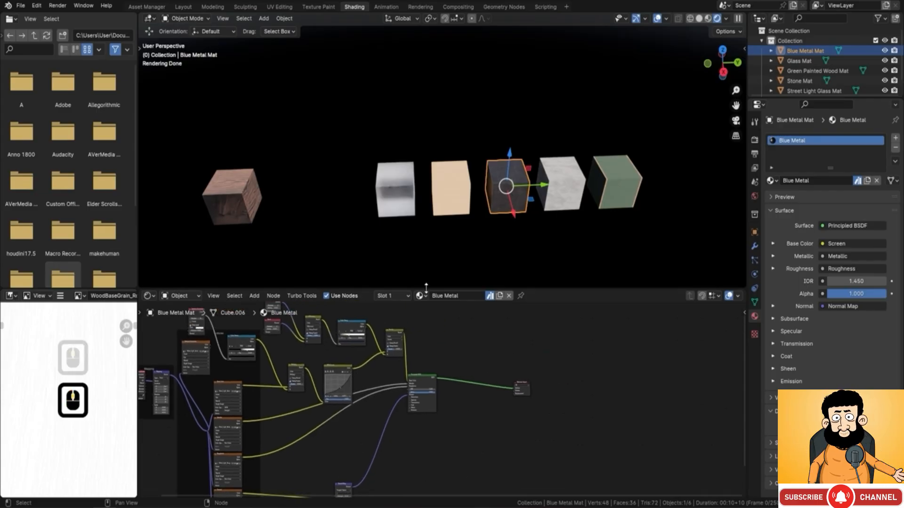
click(566, 192)
scroll(294, 451, down, 3)
middle_drag(293, 458, 271, 379)
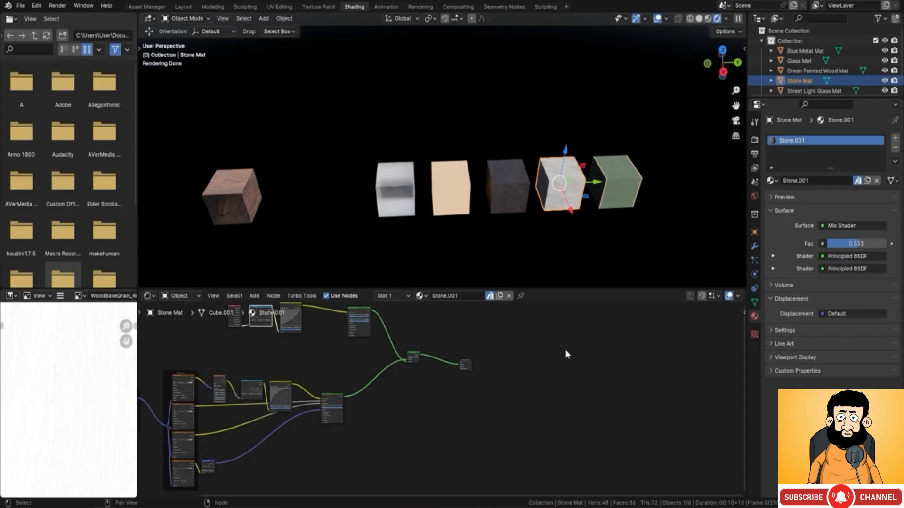
Step: Select the Green Painted Wood Mat cube and examine its layered node tree up to the Mix Shader and Material Output
middle_drag(625, 194, 589, 182)
shift+middle_drag(628, 228, 507, 179)
scroll(542, 205, up, 4)
shift+middle_drag(556, 217, 503, 226)
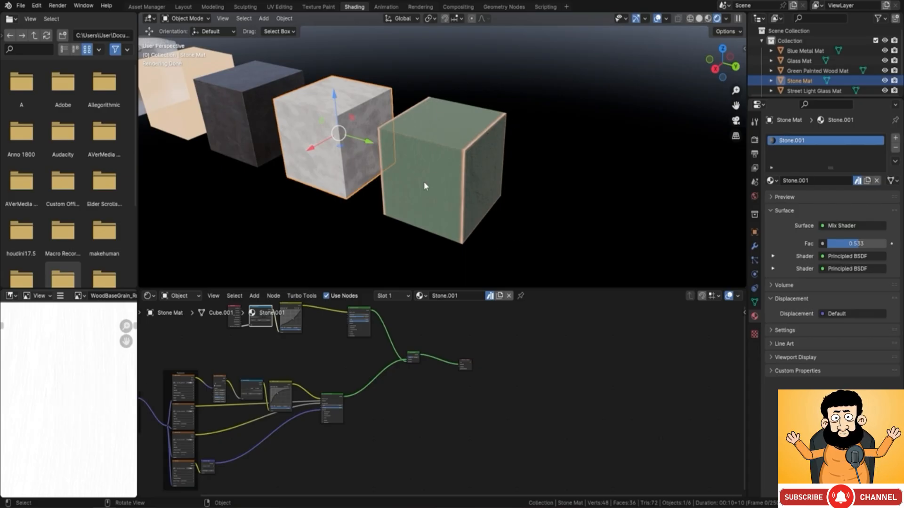
click(447, 159)
scroll(425, 348, down, 3)
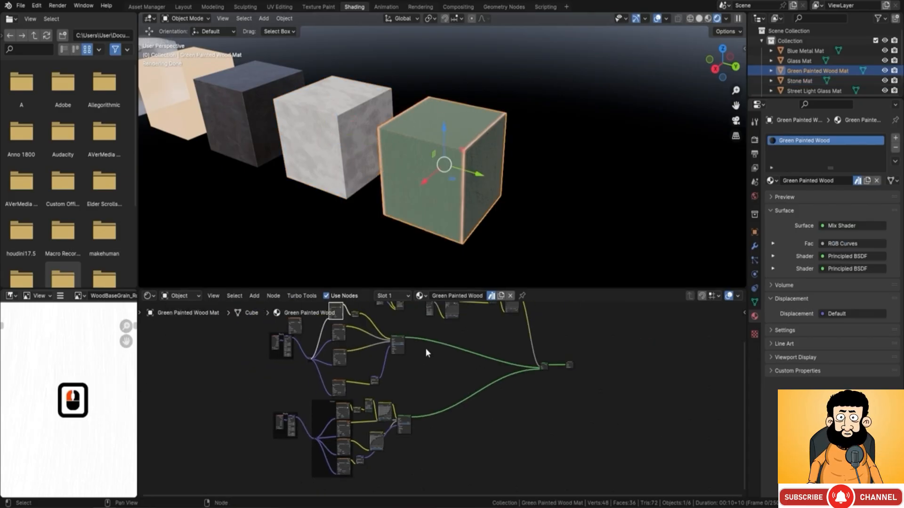
middle_drag(461, 353, 337, 389)
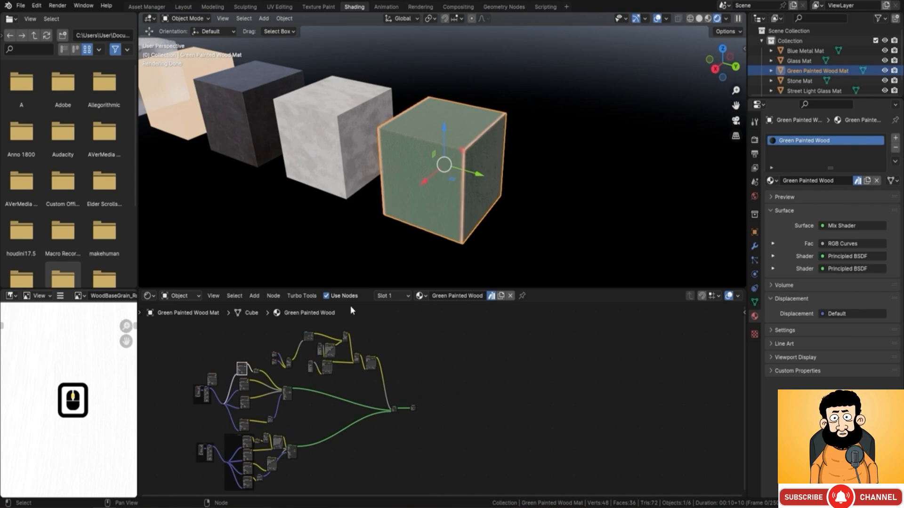
scroll(347, 369, up, 3)
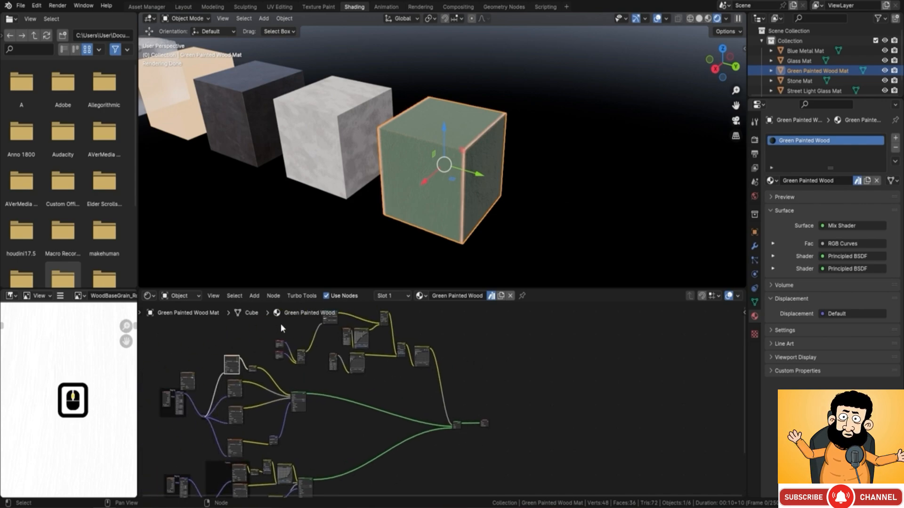